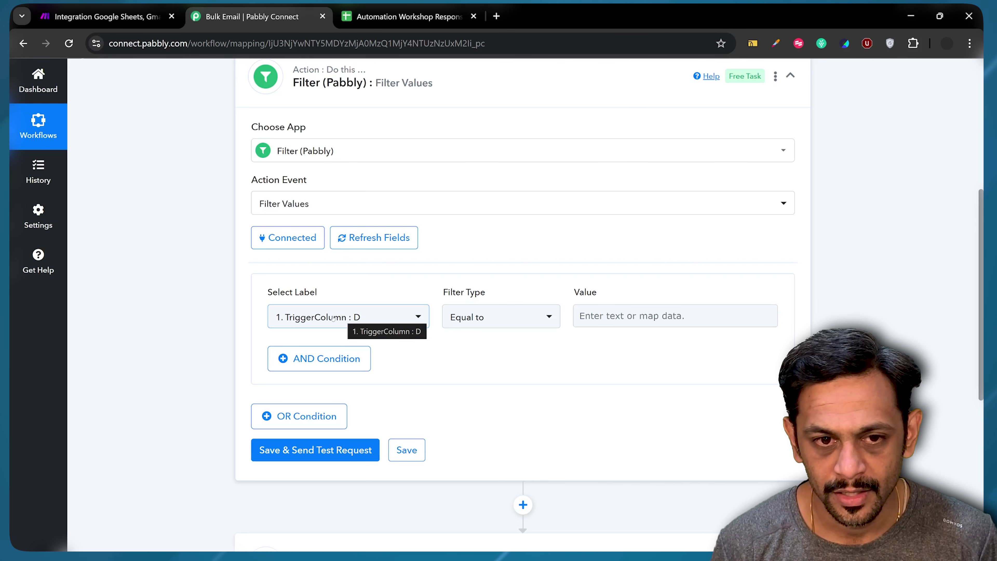
Set the filter condition's label to the trigger's Experience Level and its filter type to Equal to
click(333, 318)
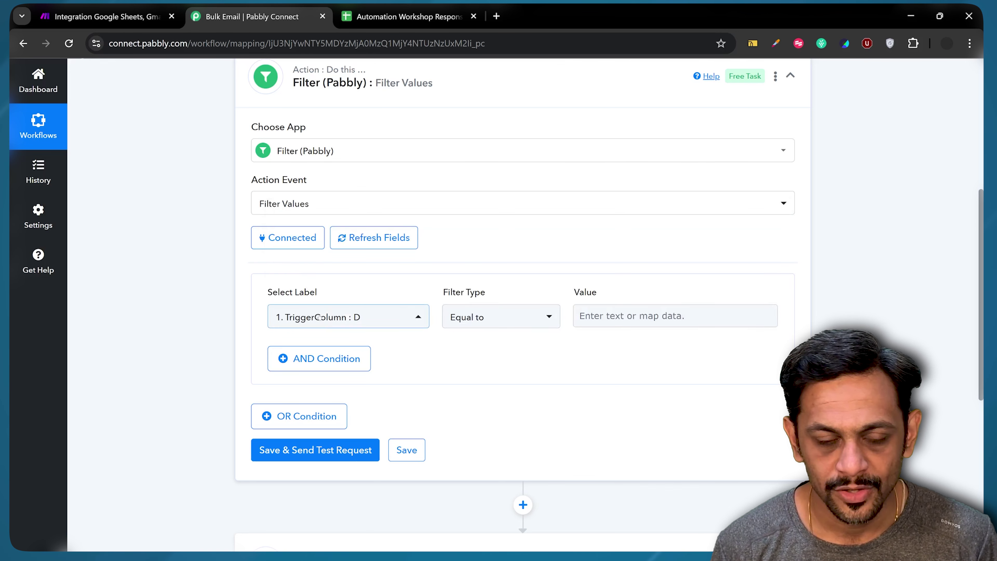
click(320, 318)
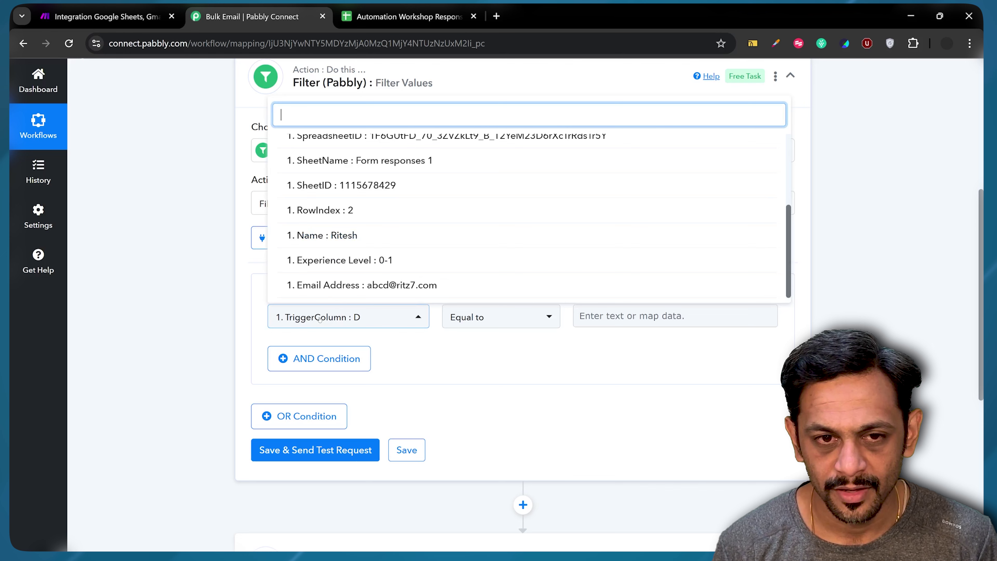
scroll(328, 250, down, 2)
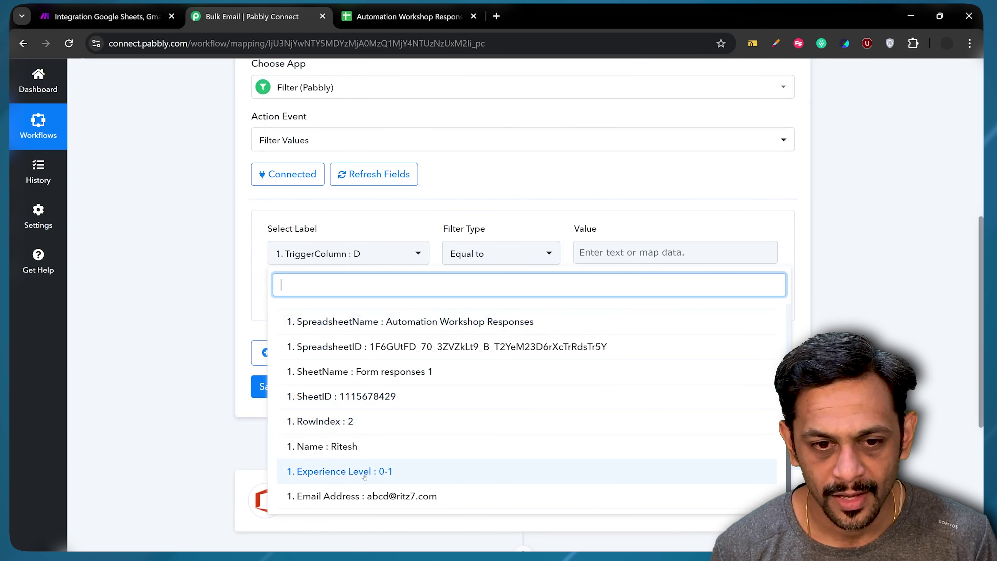
click(363, 477)
click(465, 256)
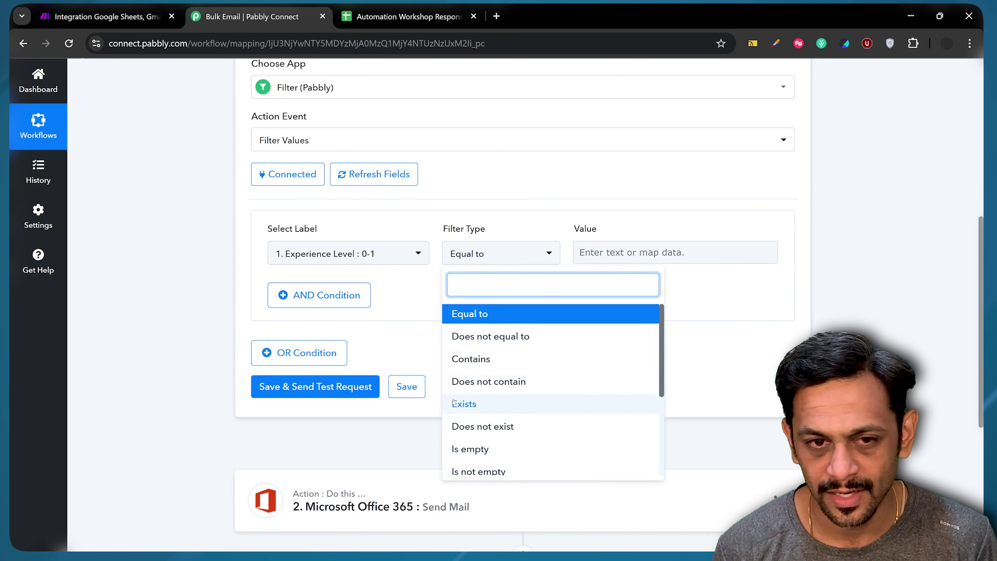
scroll(505, 340, down, 3)
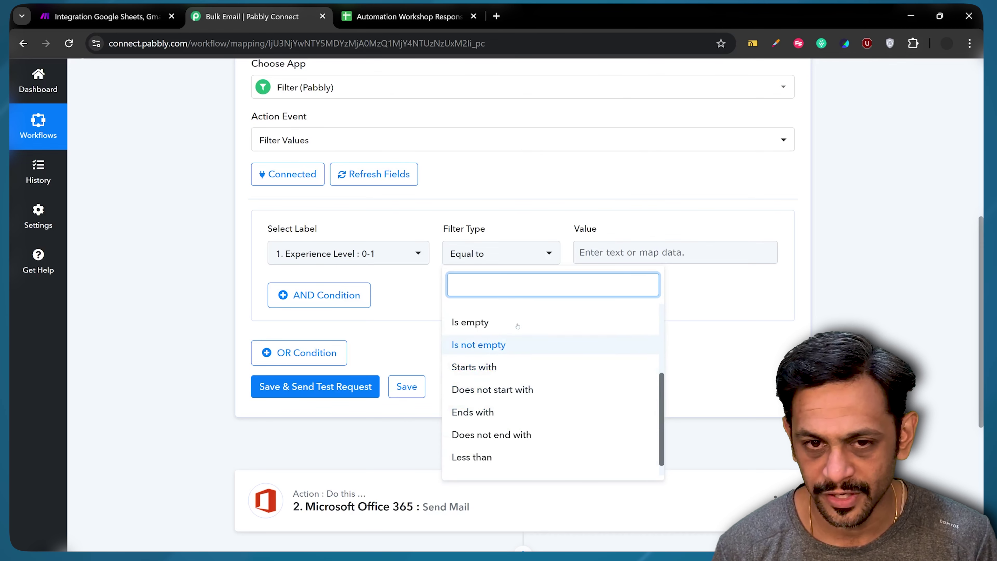
scroll(487, 318, up, 3)
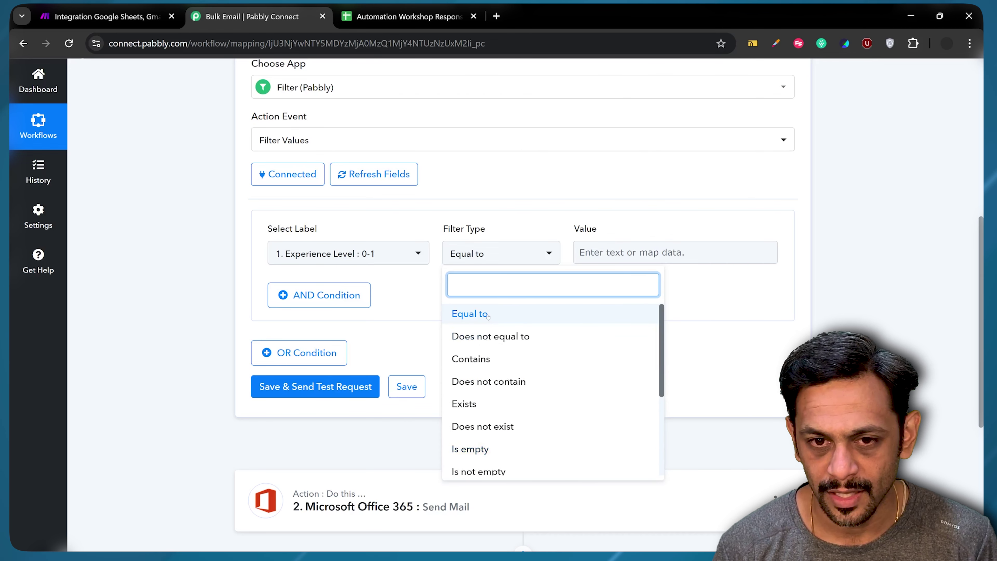
click(488, 315)
Check the experience levels in the Automation Workshop Responses sheet and set the filter condition's value to 6-7
click(421, 19)
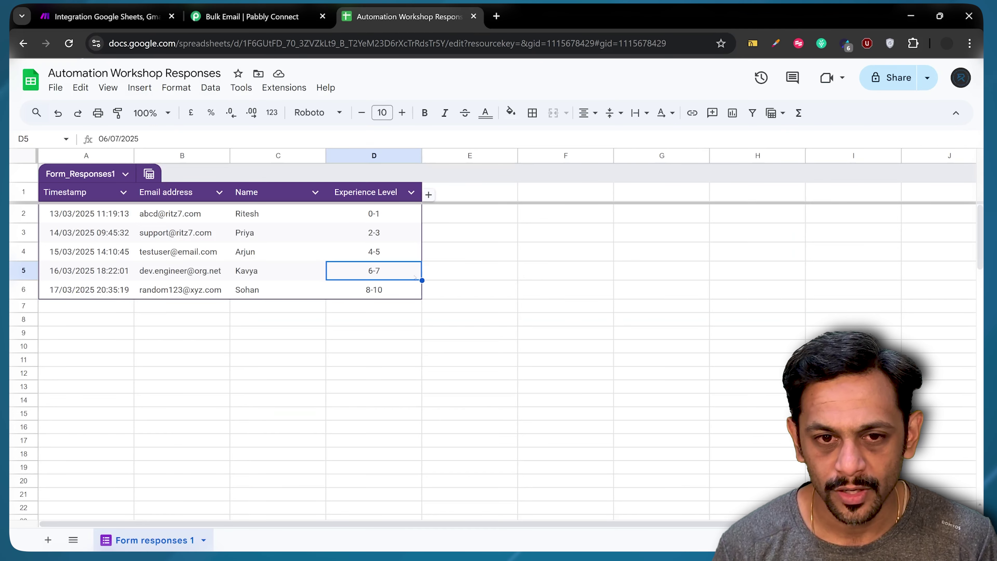
click(252, 16)
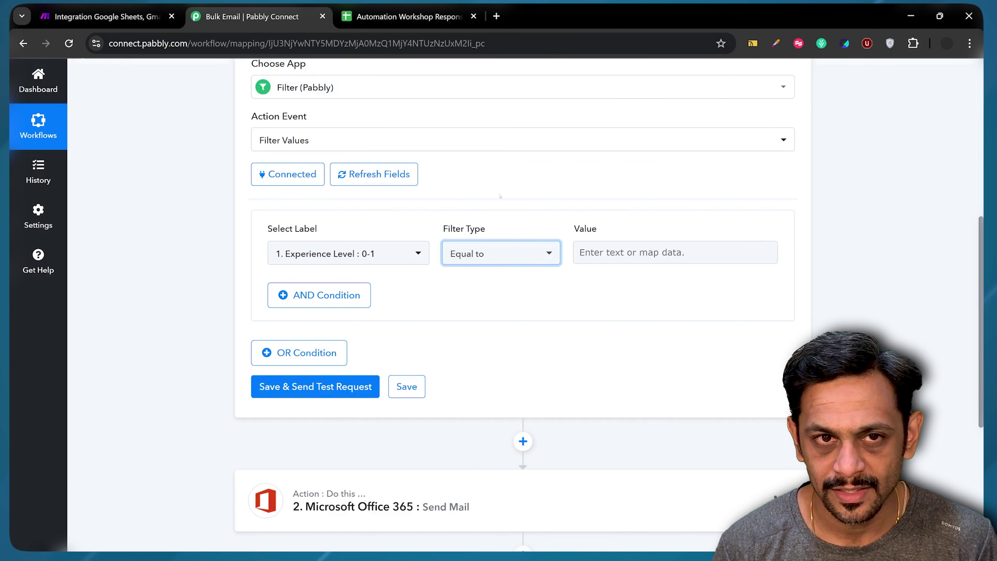
click(612, 252)
text(6-7)
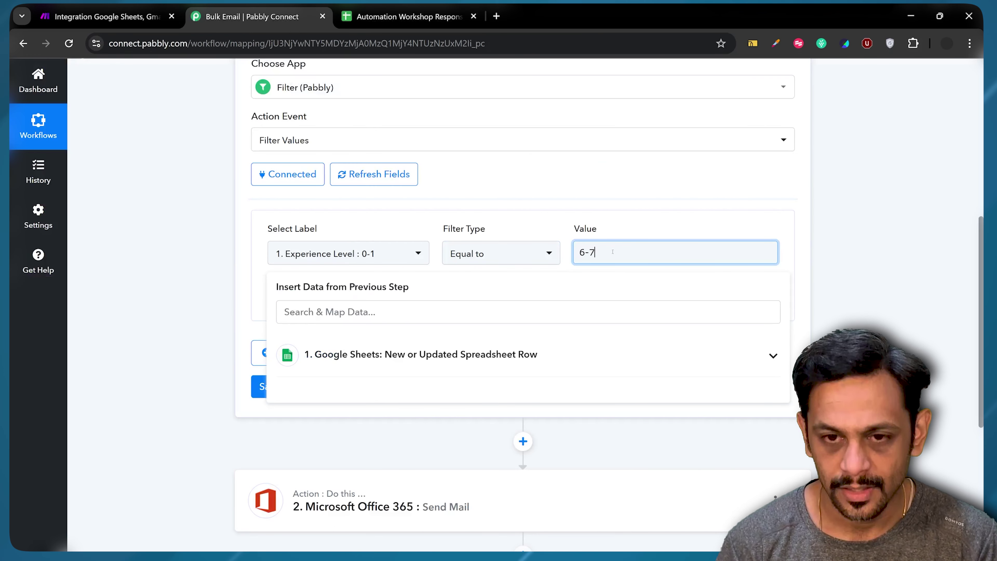
click(564, 270)
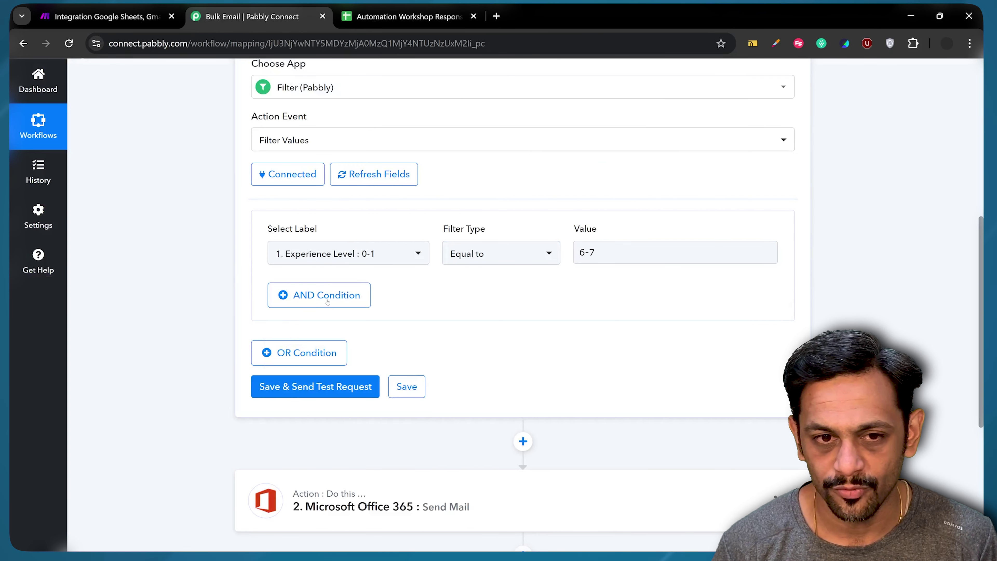
Add and remove an extra AND condition, and save the filter with a test request
click(310, 299)
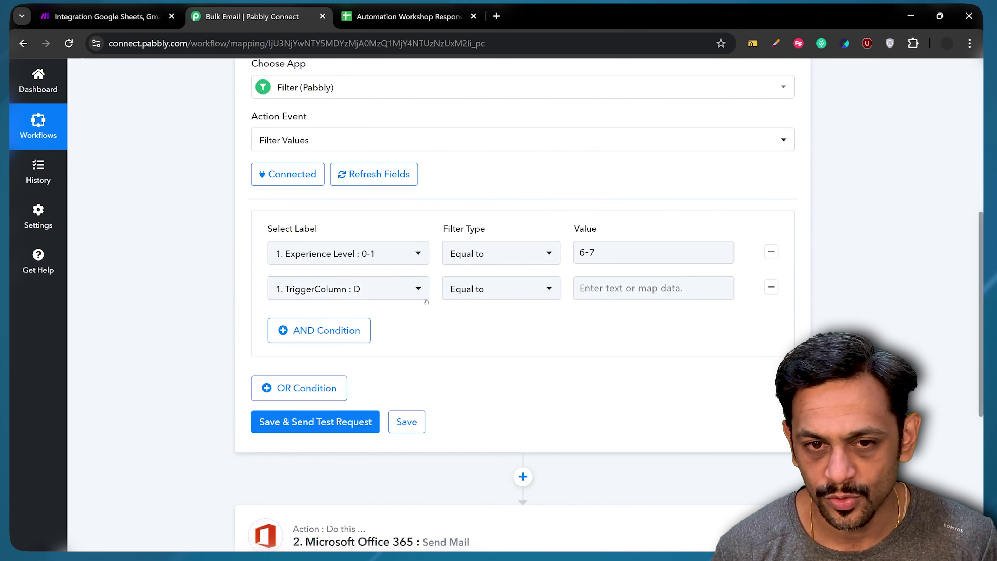
click(771, 287)
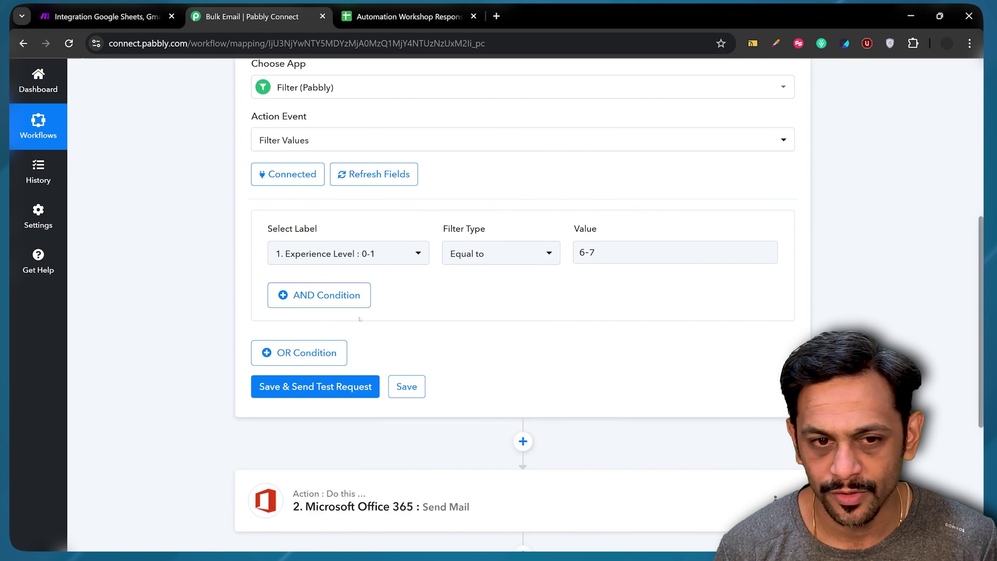
click(301, 388)
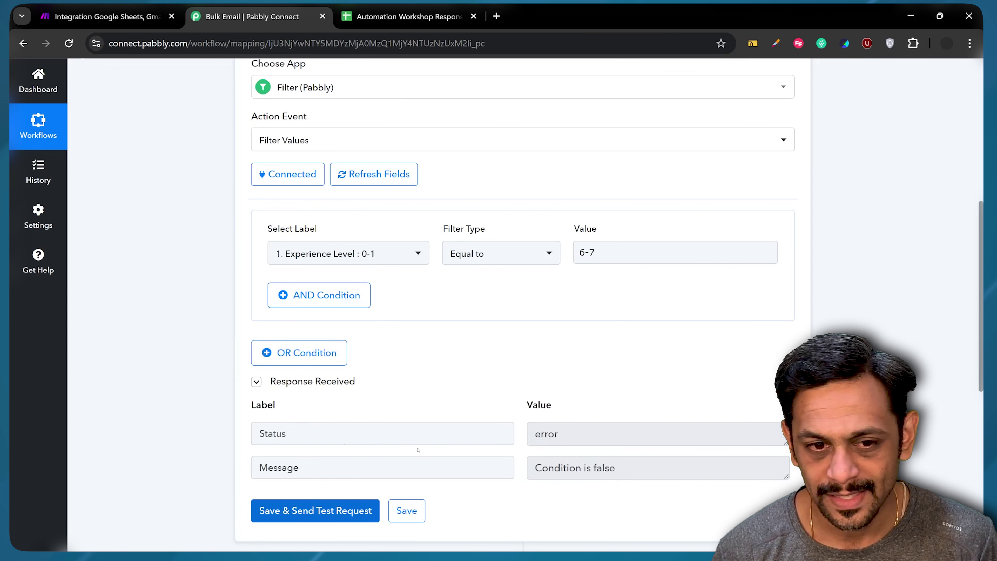
Compare the Google Sheets trigger's captured response with the response sheet and start recapturing the webhook response
scroll(212, 306, up, 8)
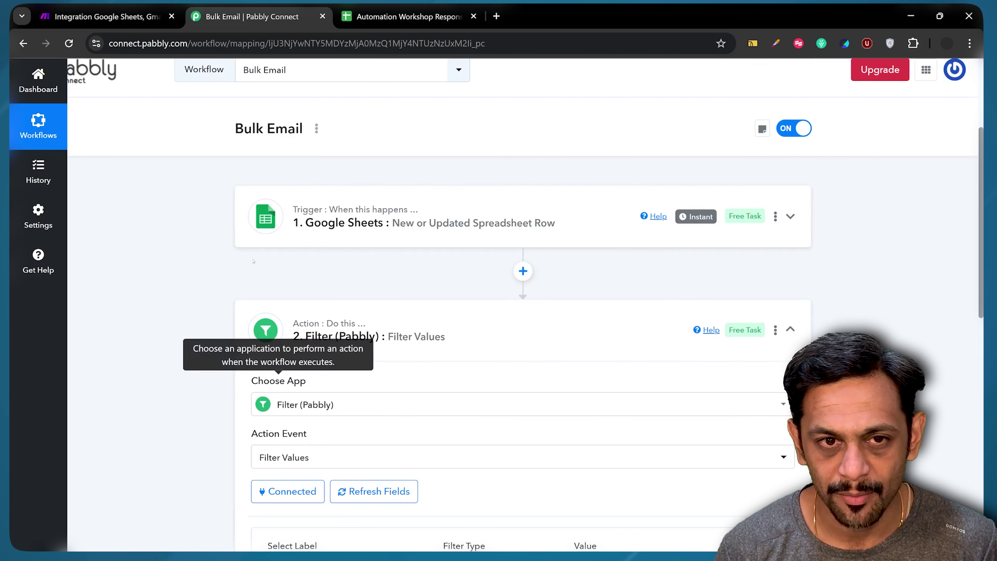
click(342, 226)
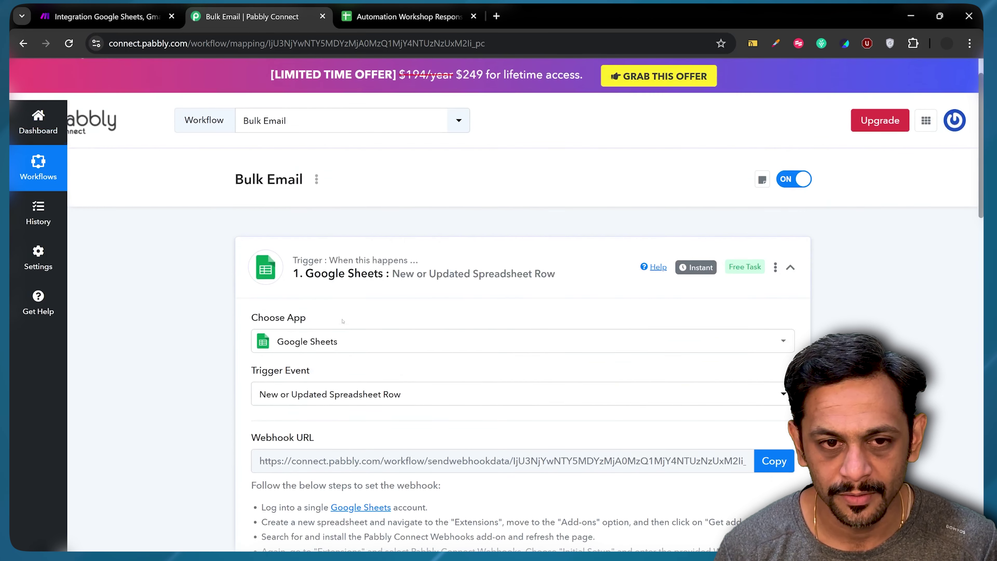
scroll(504, 465, down, 10)
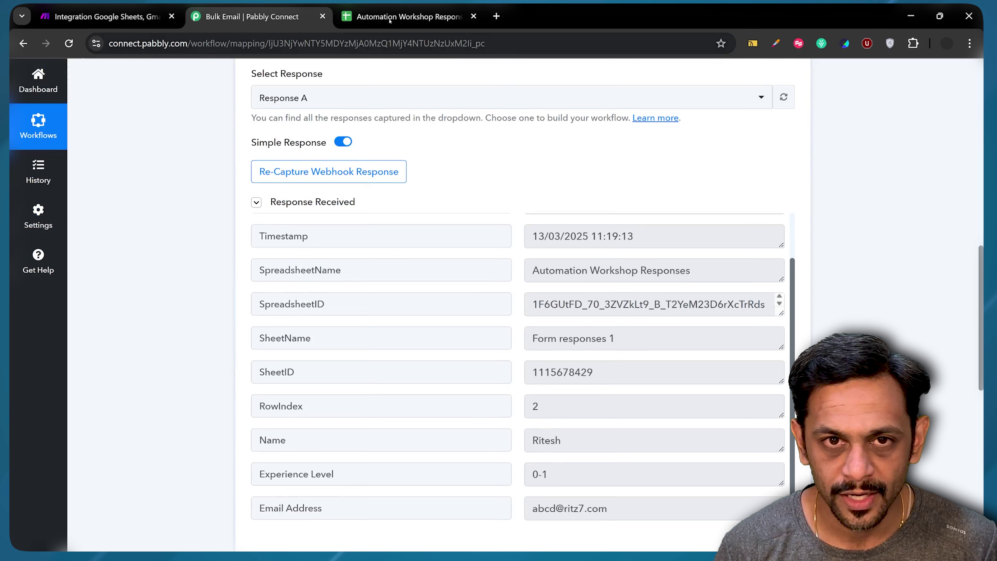
click(408, 16)
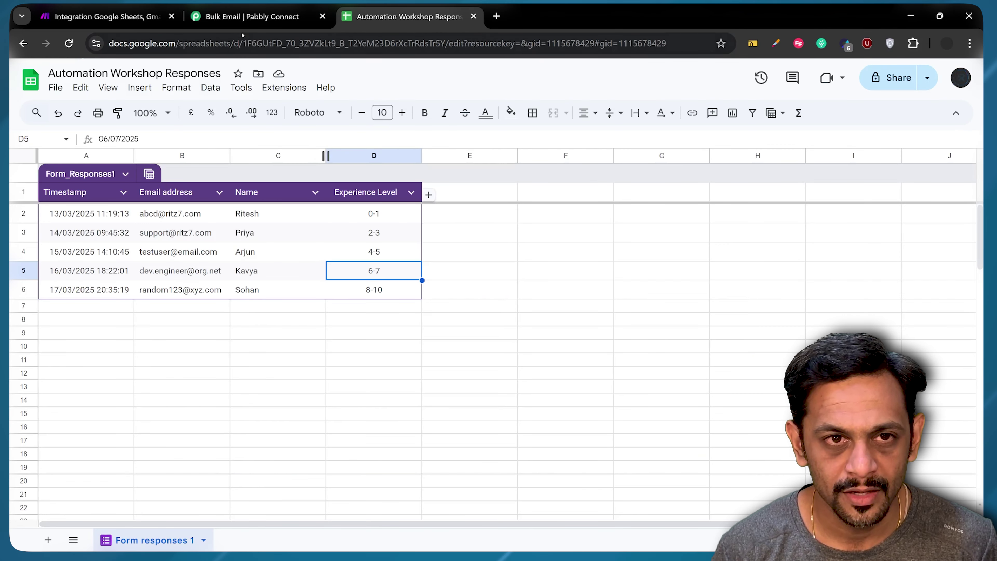
click(251, 16)
scroll(628, 314, up, 2)
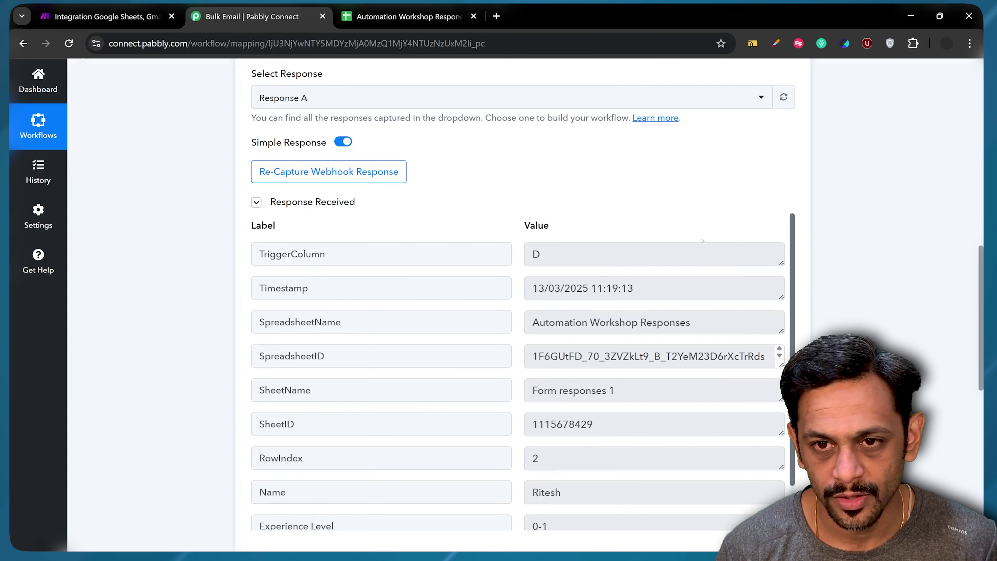
scroll(703, 240, up, 8)
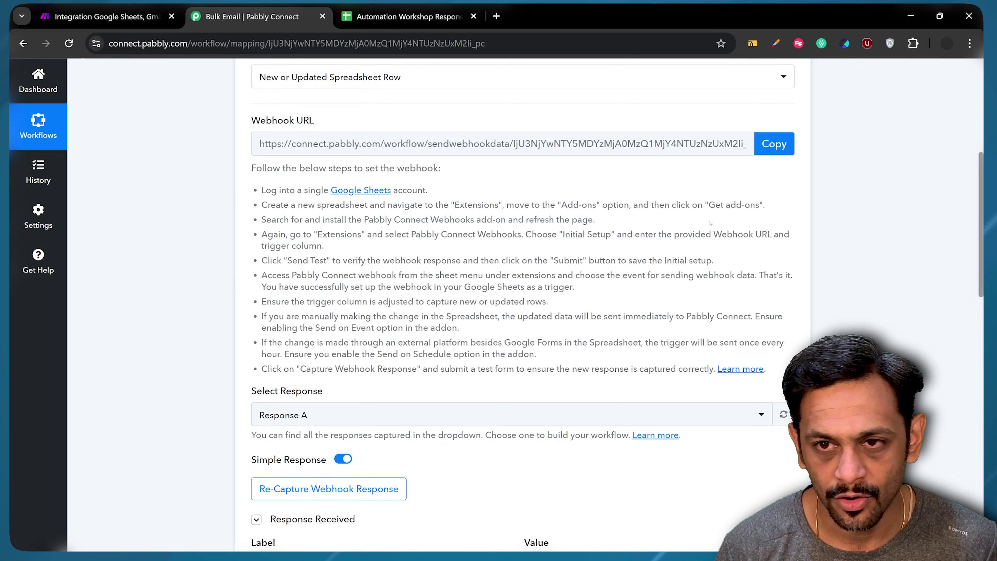
click(328, 489)
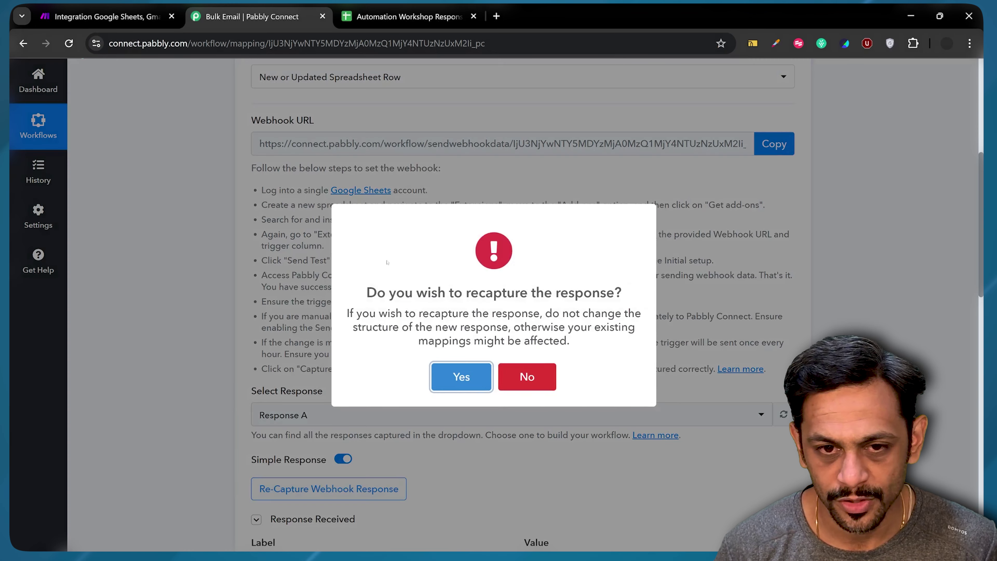
click(471, 376)
Select row 5 from A to D in the response sheet and open Pabbly Connect Webhooks' Send custom data dialog
click(409, 16)
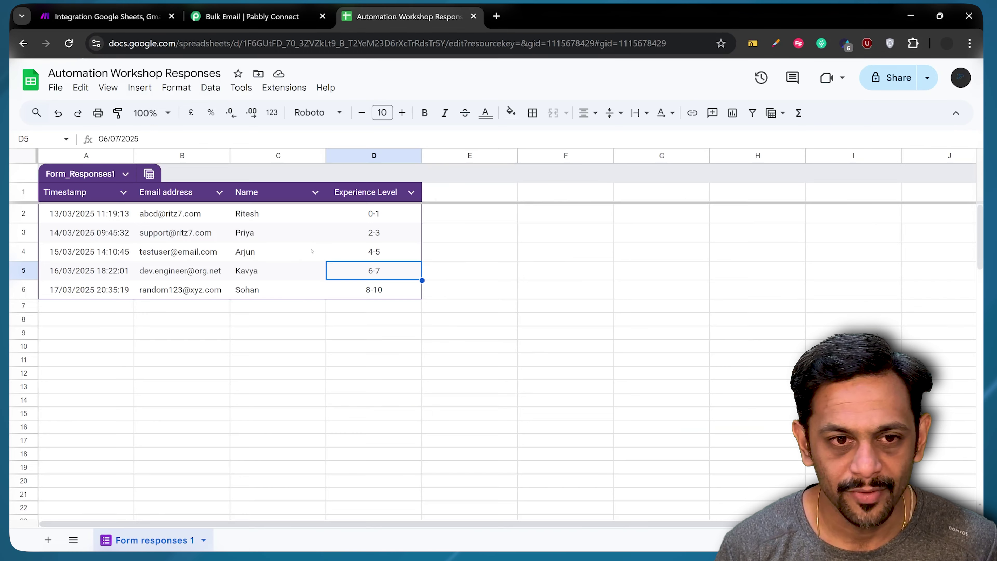
drag(51, 271, 373, 271)
click(287, 86)
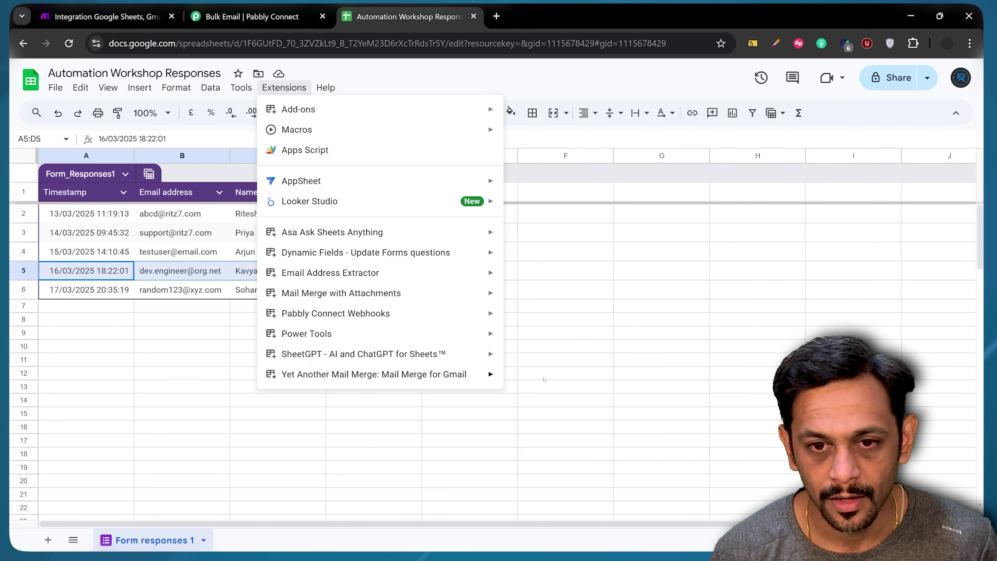
mouse_move(455, 330)
mouse_move(432, 314)
click(549, 378)
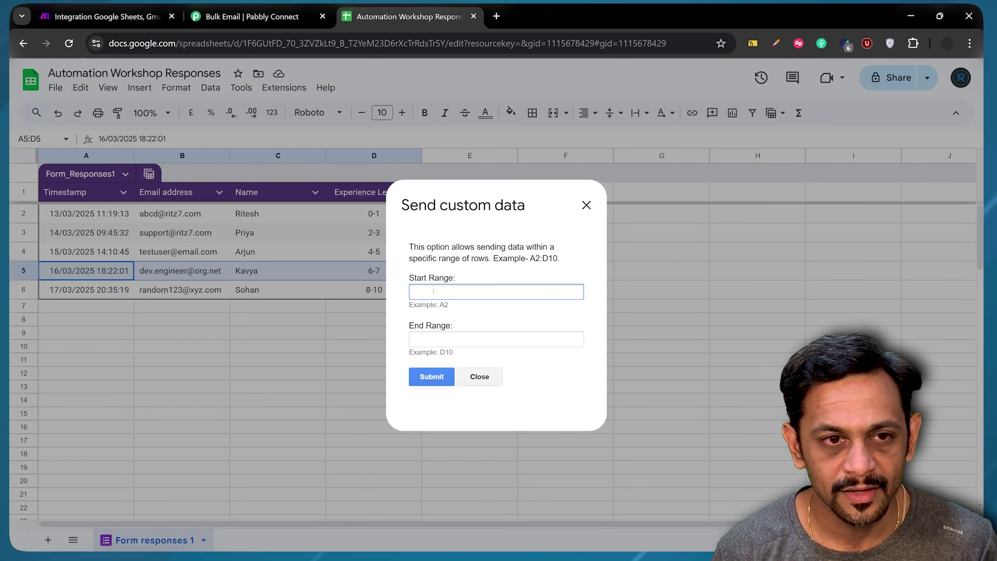
Send the custom data range from A5 to D5 to the webhook
click(433, 291)
text(A5)
click(442, 338)
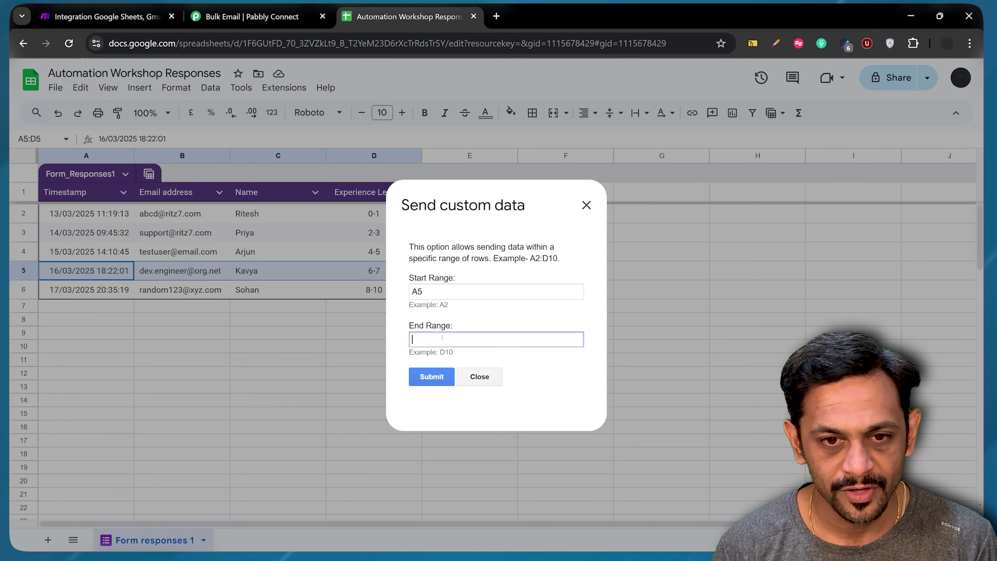
text(D5)
key(Return)
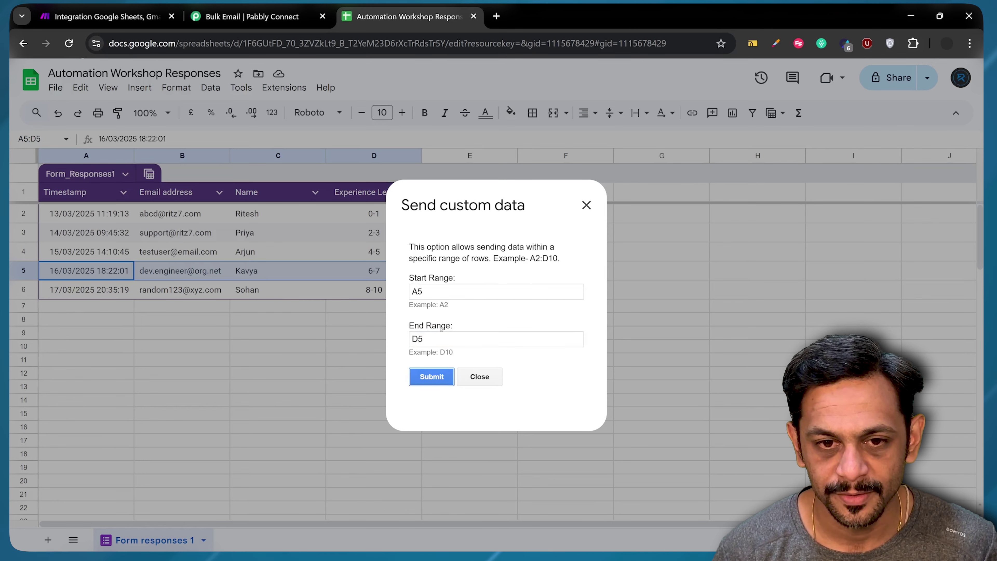
Return to the Bulk Email workflow, review the recaptured trigger response and resend the filter step's test request
key(ctrl+shift+Tab)
scroll(450, 340, down, 3)
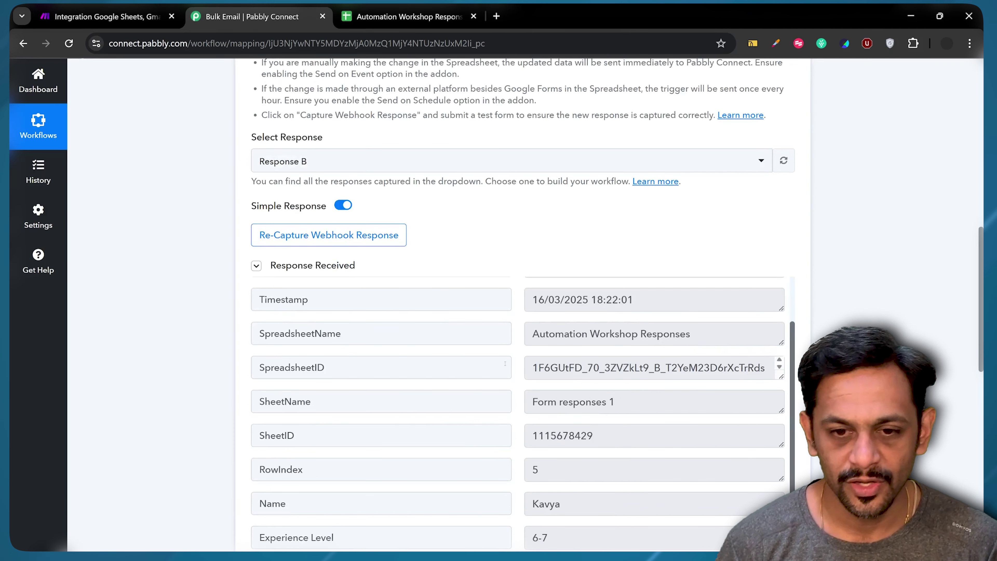
scroll(506, 364, down, 3)
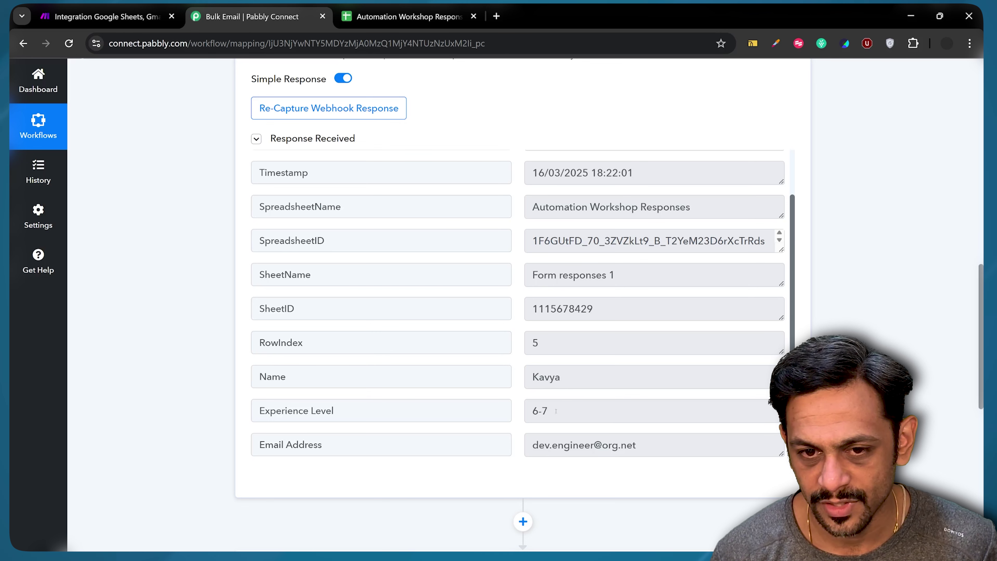
scroll(556, 411, down, 5)
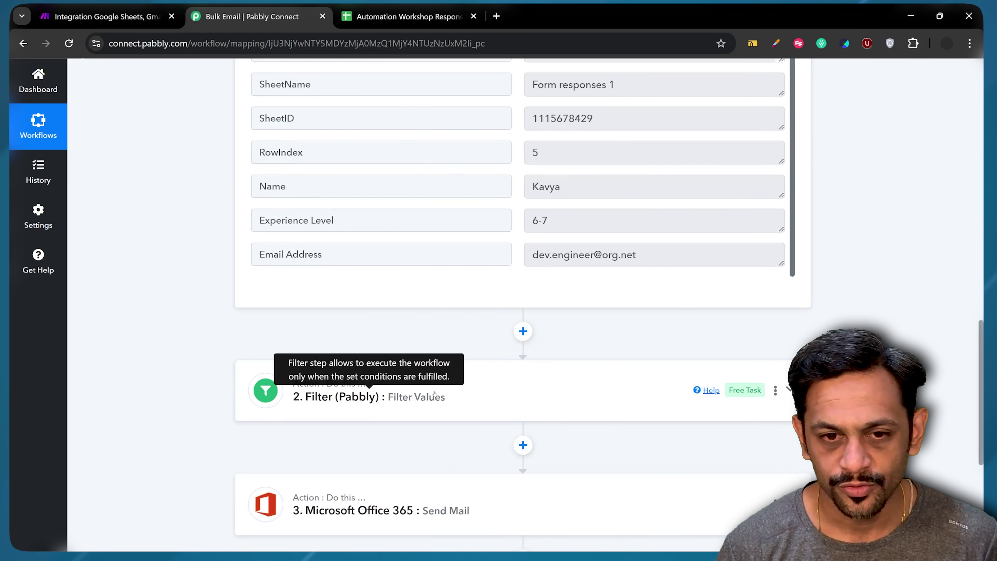
click(434, 392)
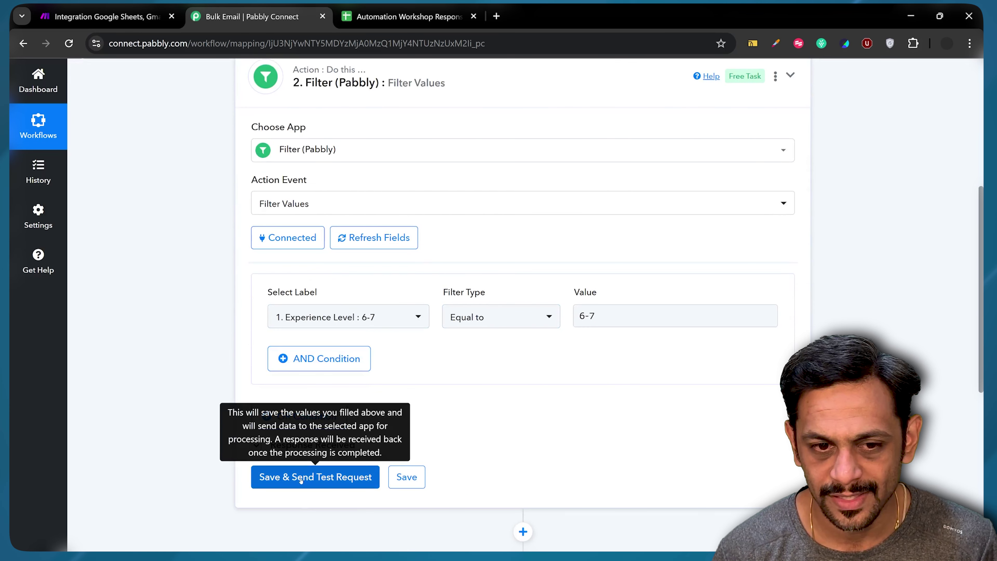
click(311, 475)
scroll(574, 368, down, 3)
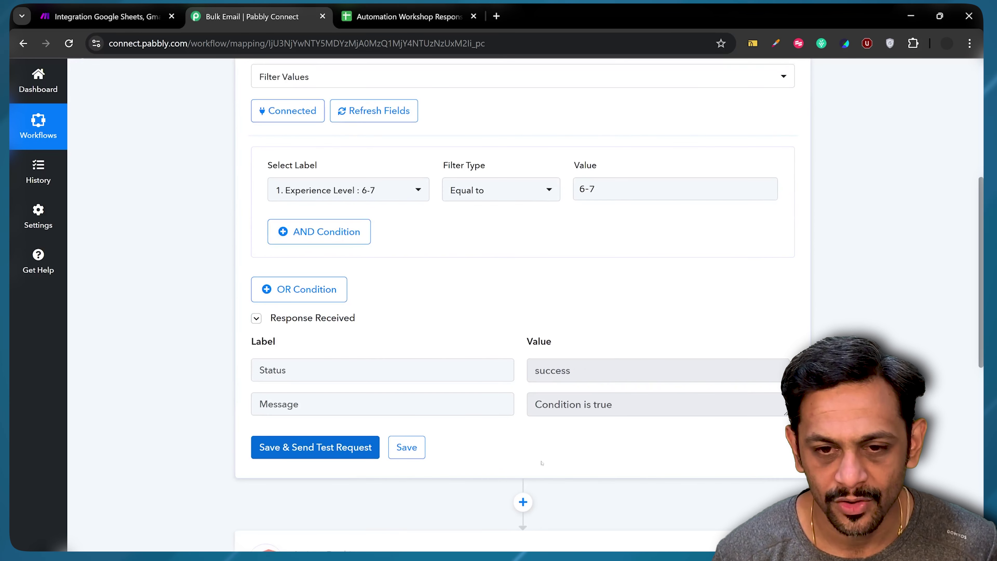
Expand the Microsoft Office 365 Send Mail action and review its settings below the filter step
scroll(514, 407, down, 3)
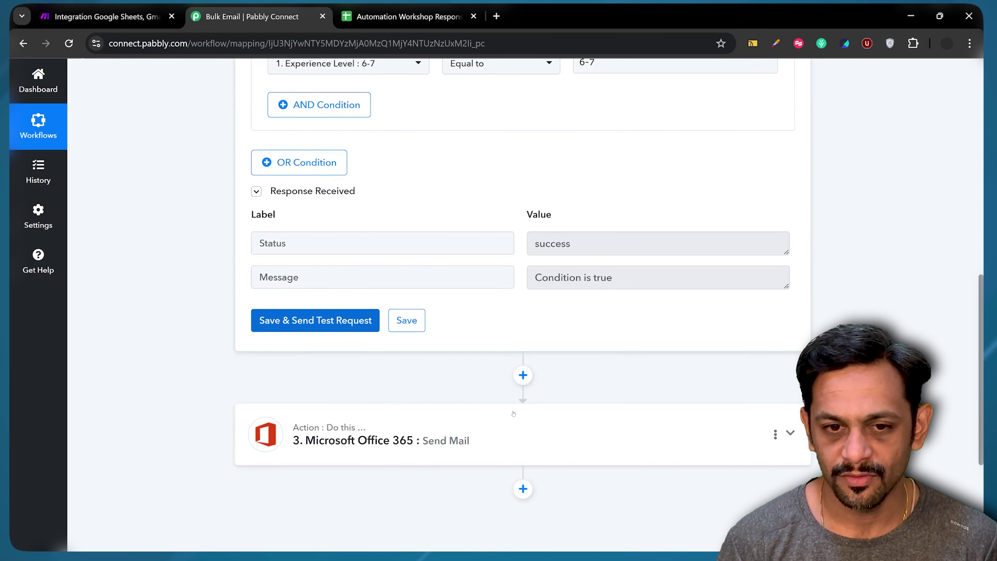
click(478, 442)
scroll(432, 393, down, 8)
scroll(417, 380, up, 6)
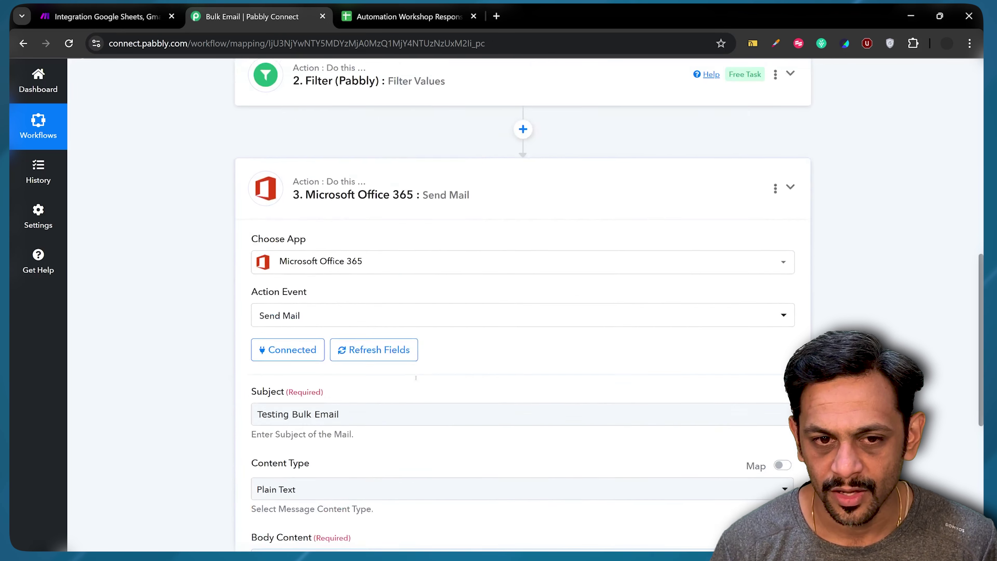
scroll(526, 323, up, 2)
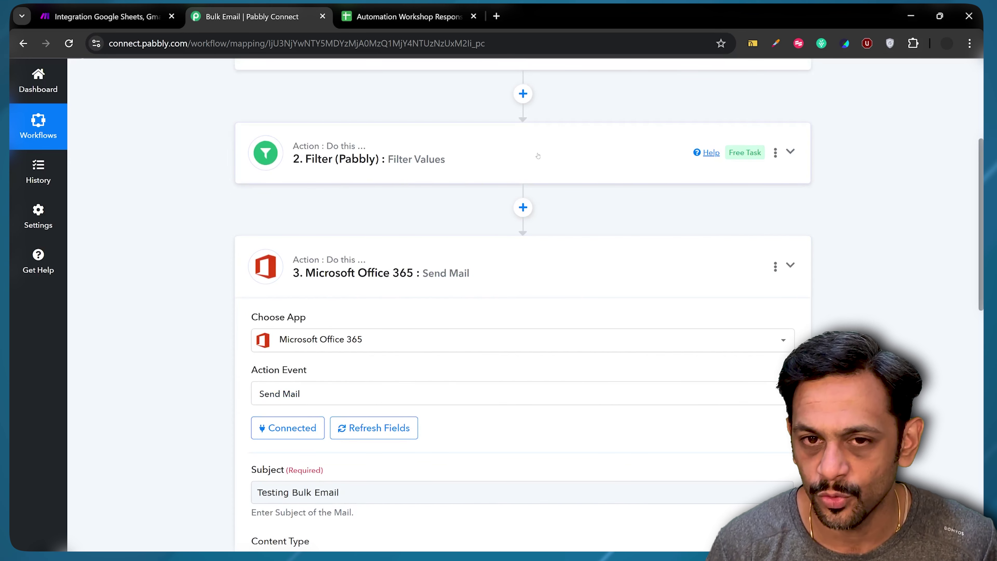
Switch to the Automation Workshop Responses sheet and select cells A5:D5
key(ctrl+Tab)
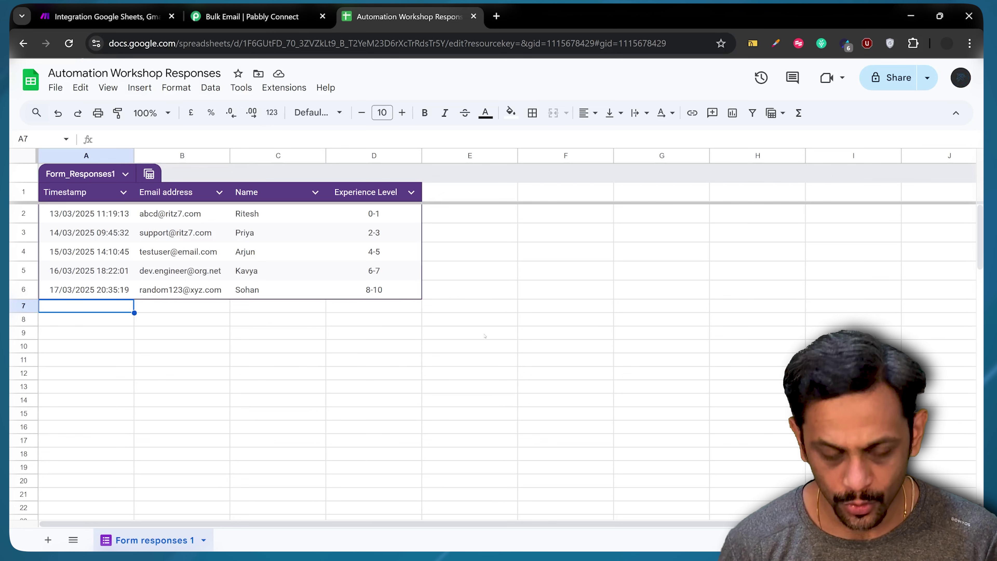
key(Up)
key(Up)
key(shift+Right)
key(shift+Right)
key(shift+Right)
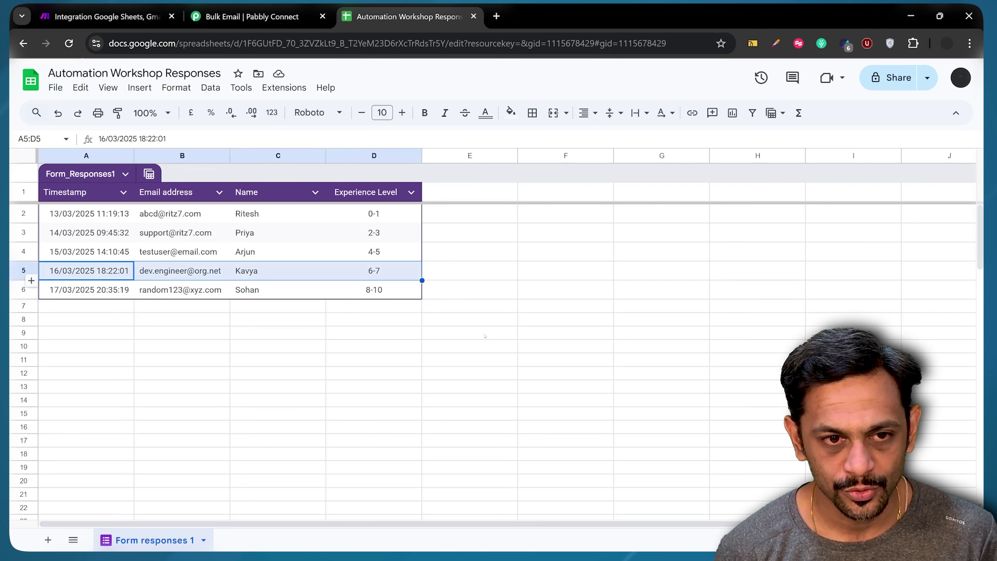
Copy the timestamp, email address and name from A5:C5 into row 7 as a new response
key(Right)
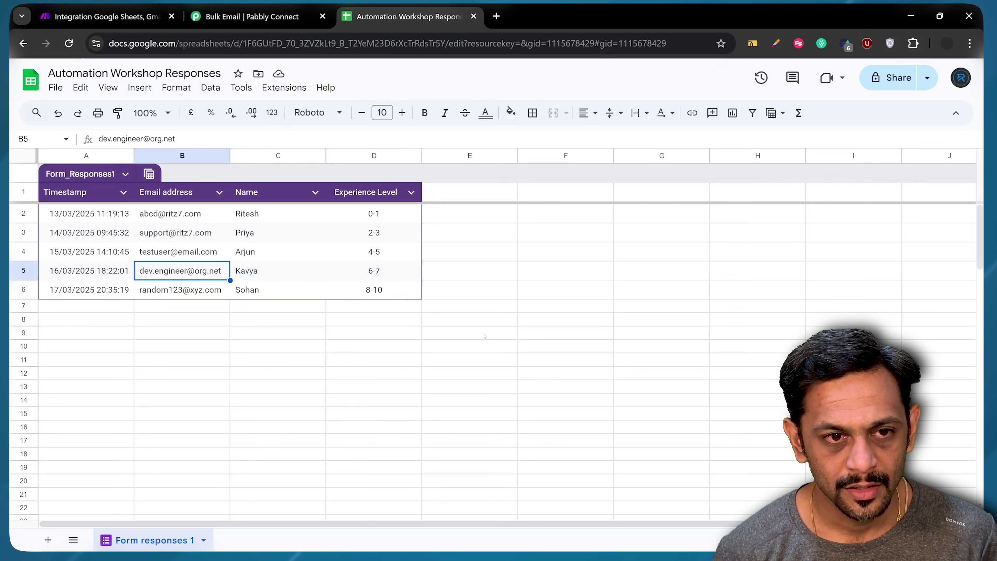
key(Left)
key(shift+Right)
key(shift+Right)
key(ctrl+c)
key(Down)
key(Down)
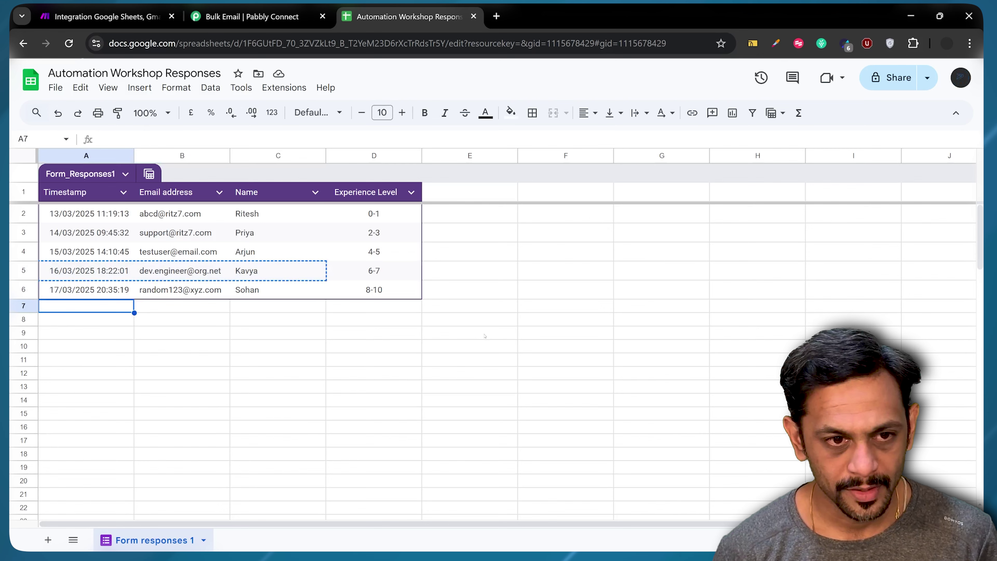
key(ctrl+v)
key(Left)
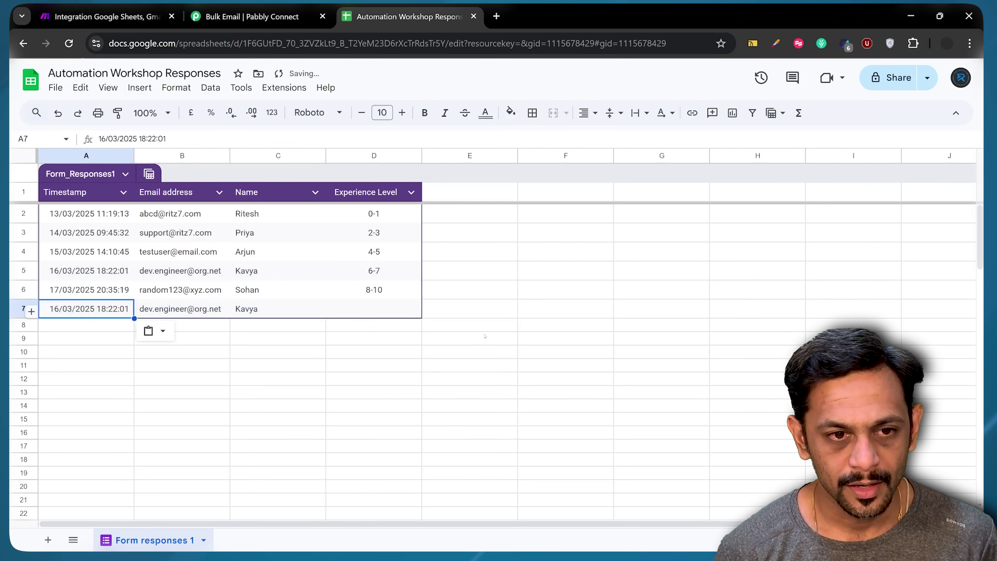
Replace the email address in B7 with the support mailbox's address
key(Right)
key(Right)
key(Right)
key(Left)
key(Left)
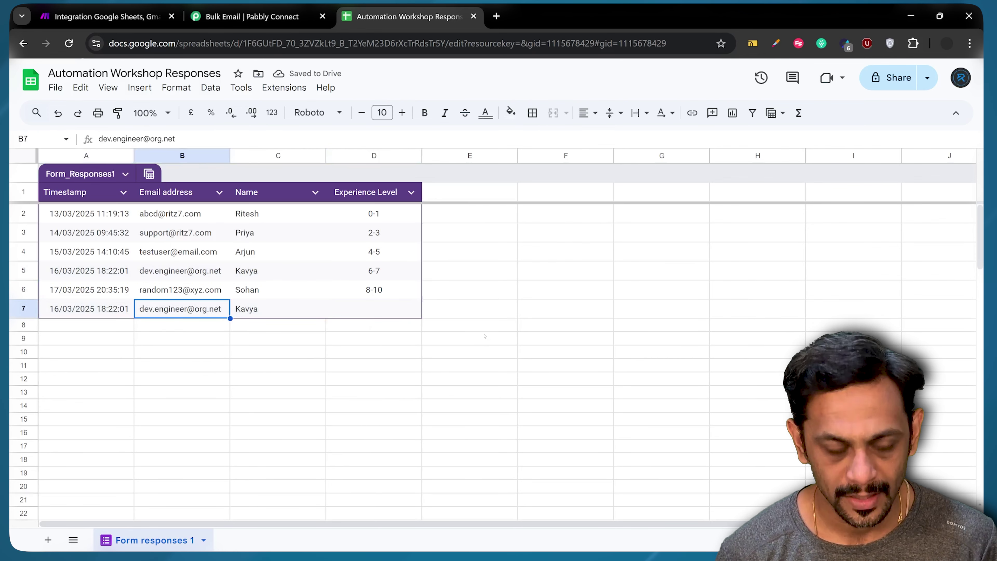
key(Return)
key(ctrl+a)
text(support)
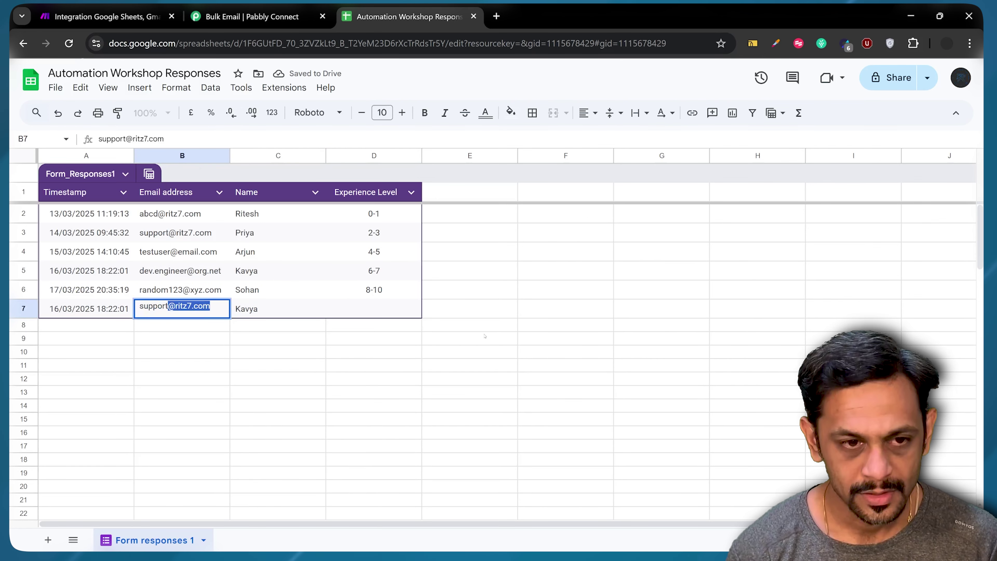
key(Return)
key(Up)
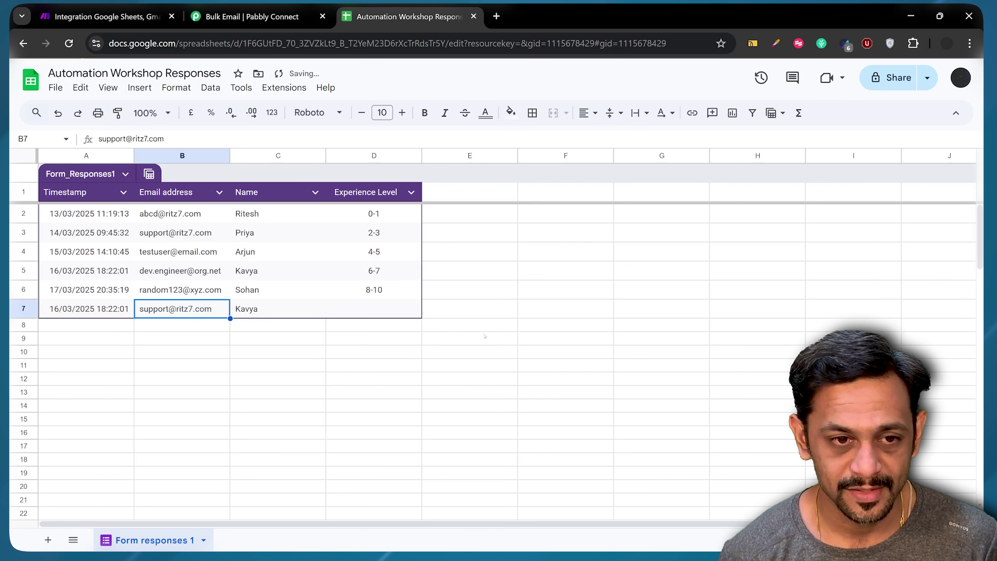
Copy the 6-7 experience level from D5 into D7 to complete the new response row
key(Right)
key(Right)
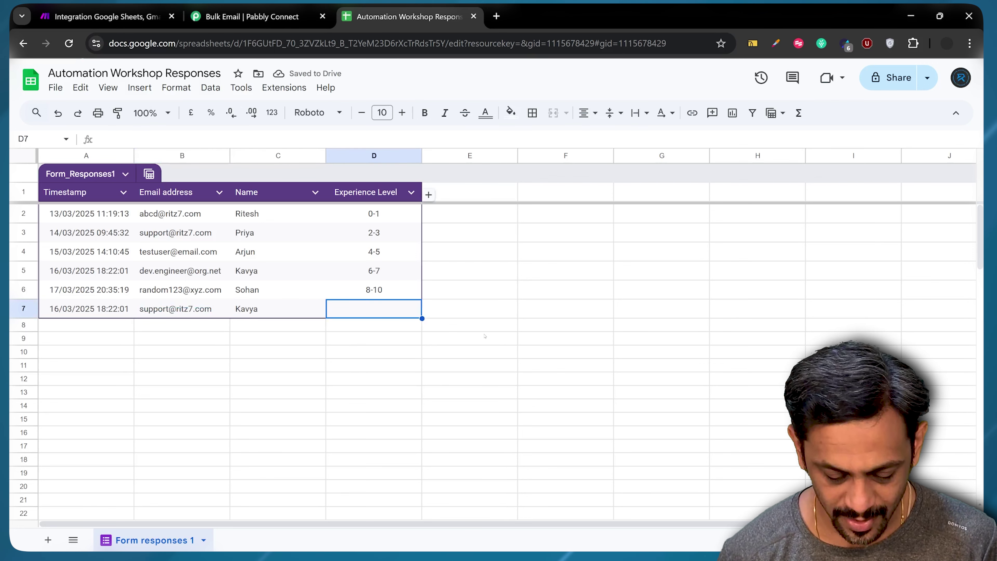
key(Up)
key(Up)
key(ctrl+c)
key(Down)
key(Down)
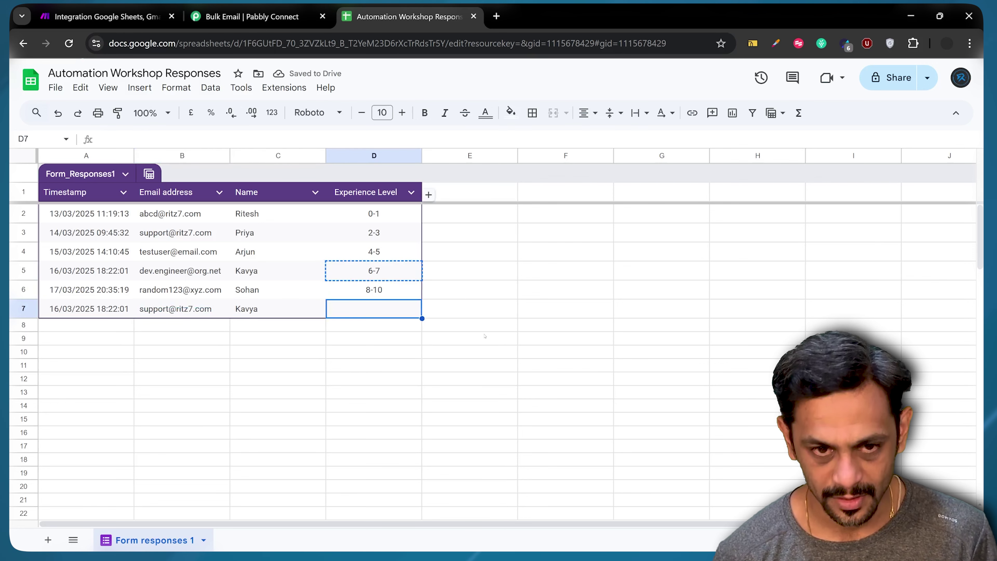
key(ctrl+v)
click(341, 323)
key(Up)
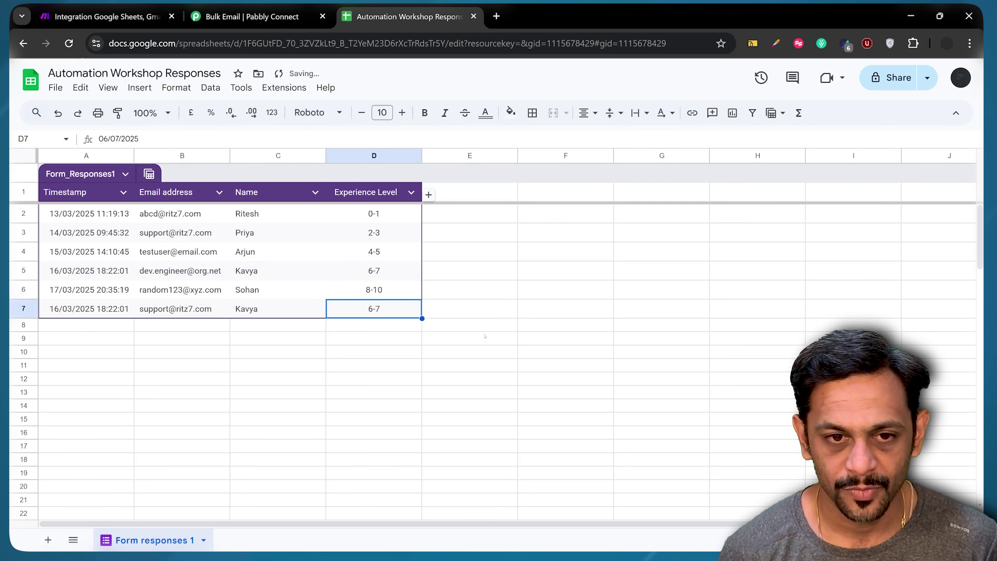
click(179, 314)
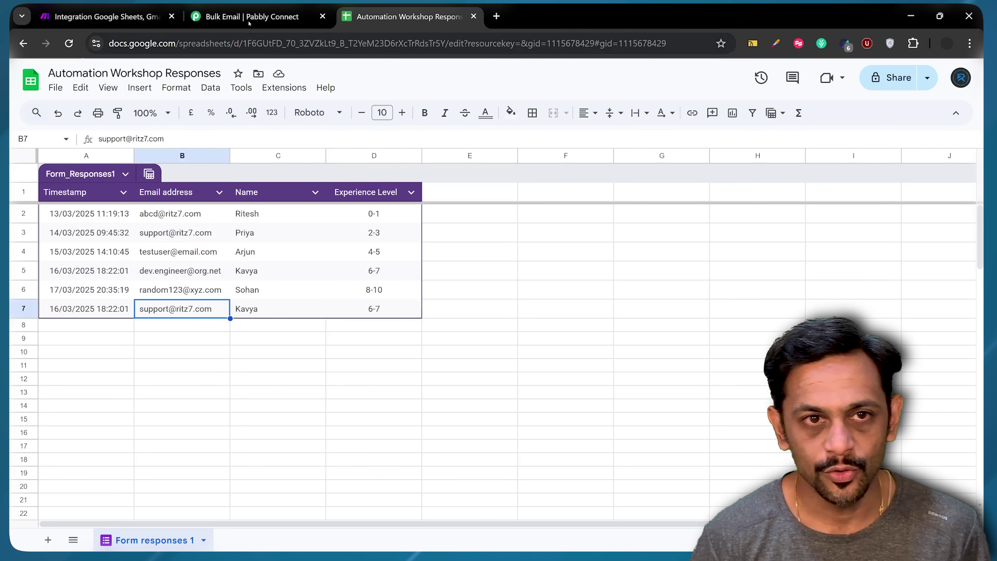
Read the received Testing Bulk Email message and minimise its window
mouse_move(29, 311)
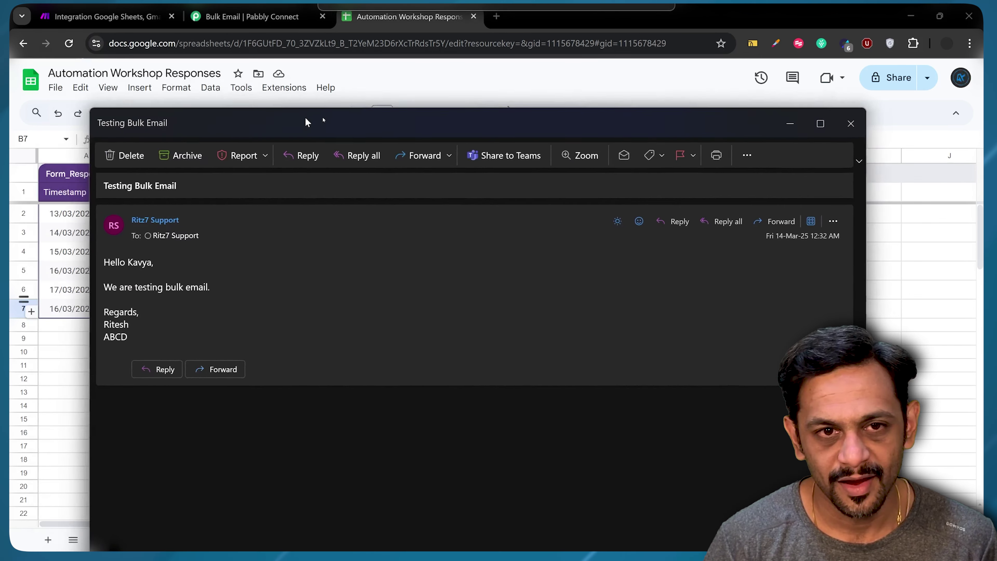
drag(307, 120, 408, 97)
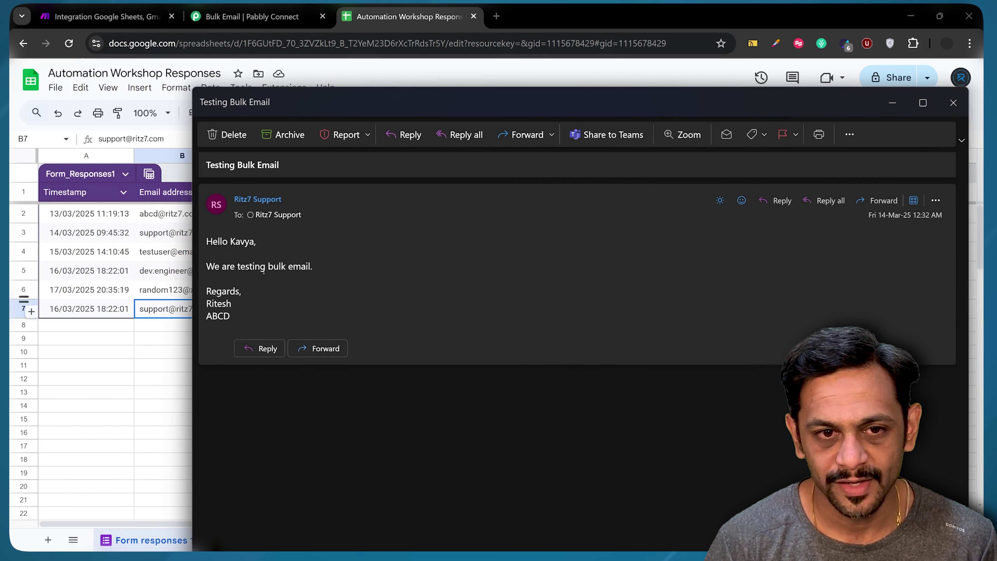
click(893, 103)
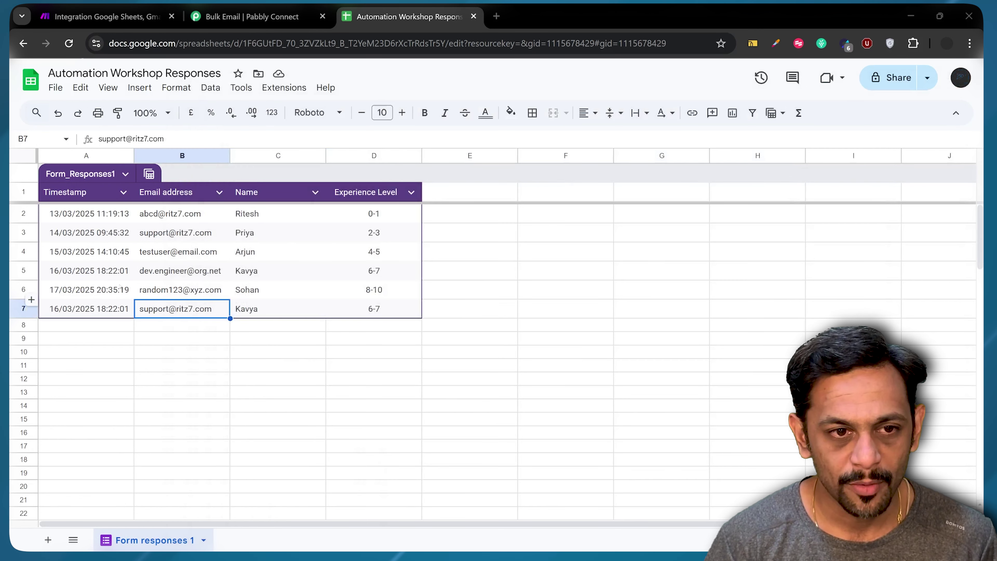
Copy the response with experience level 8-10 from A6:D6 into row 8
drag(122, 290, 180, 290)
key(shift+Right)
key(shift+Right)
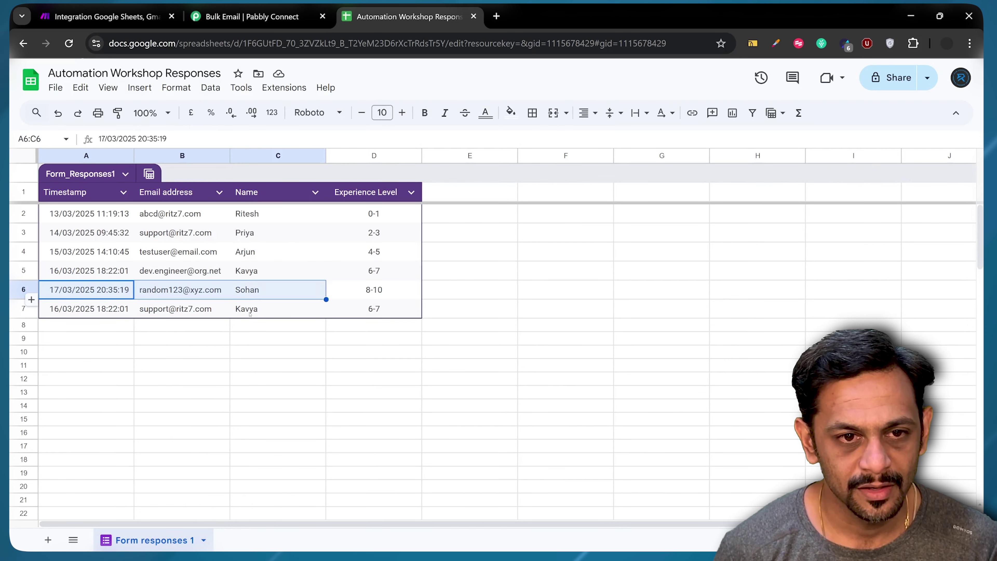
key(ctrl+c)
key(Down)
key(Down)
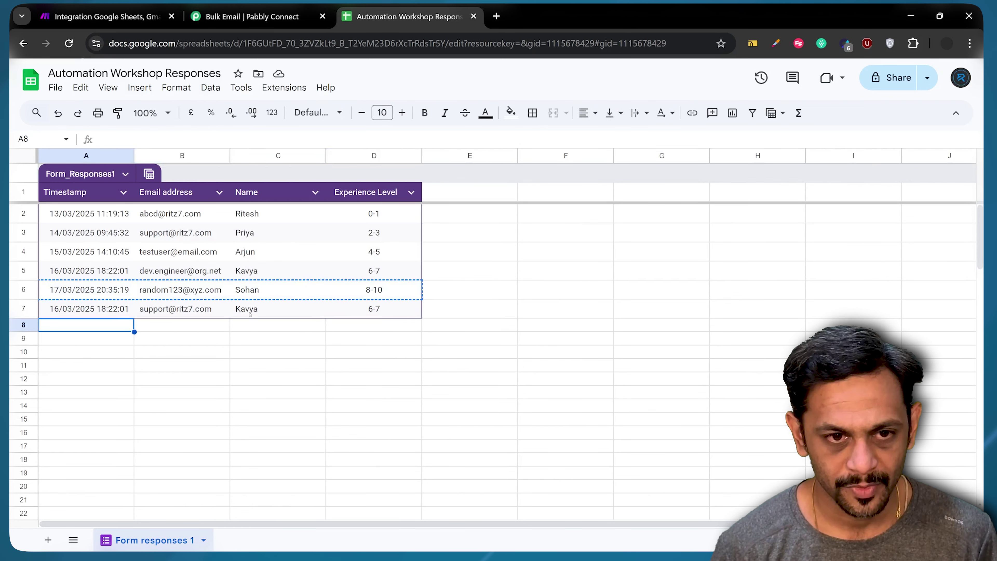
key(ctrl+v)
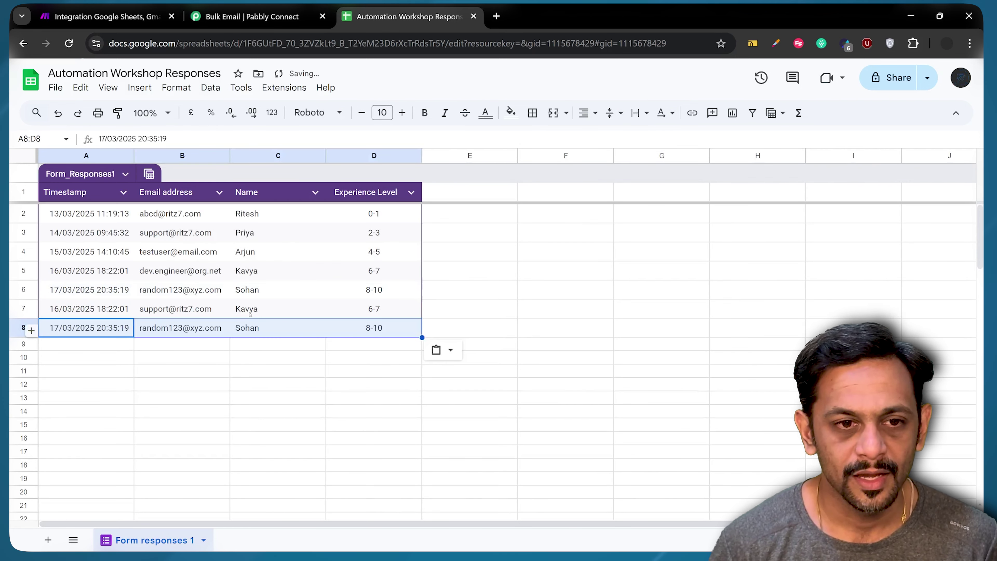
click(176, 333)
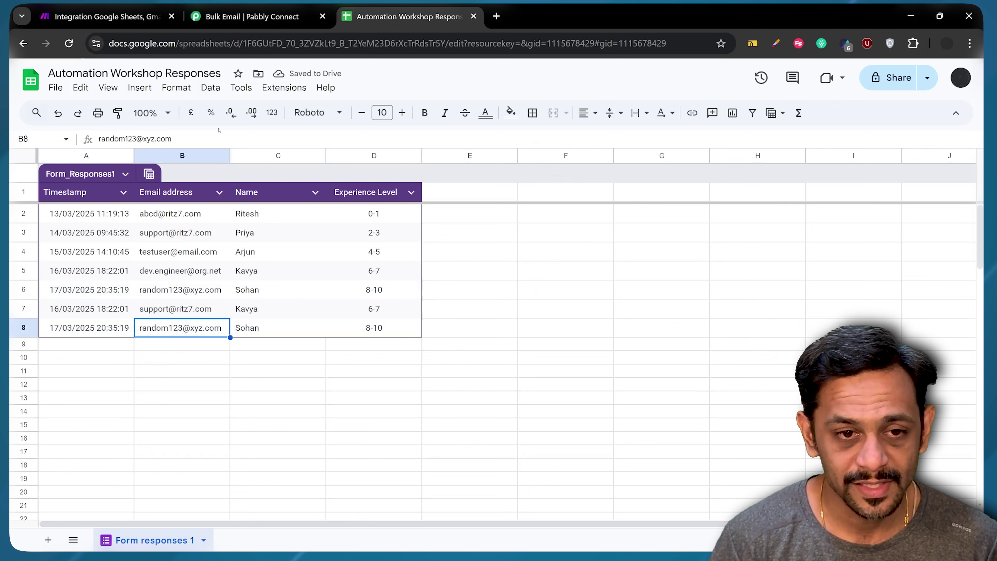
click(372, 327)
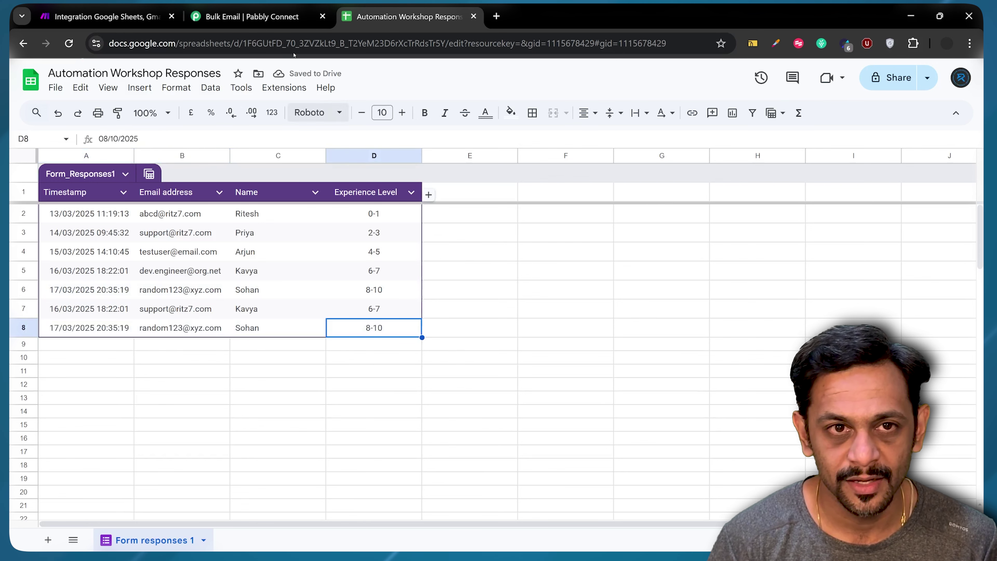
Switch to Pabbly Connect, open the Bulk Email workflow's task history and inspect the steps of the run executed at 19:02:17
click(251, 17)
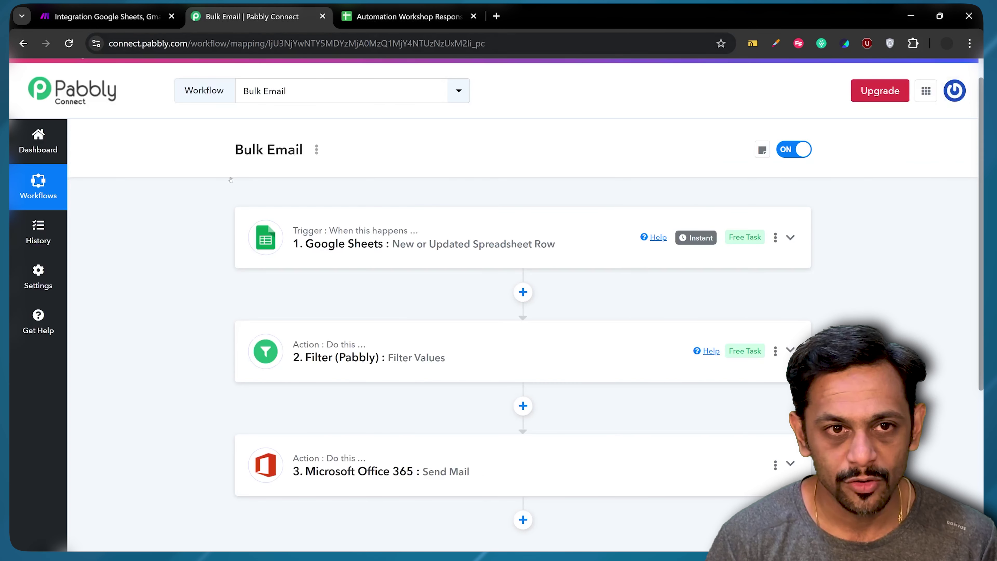
click(38, 232)
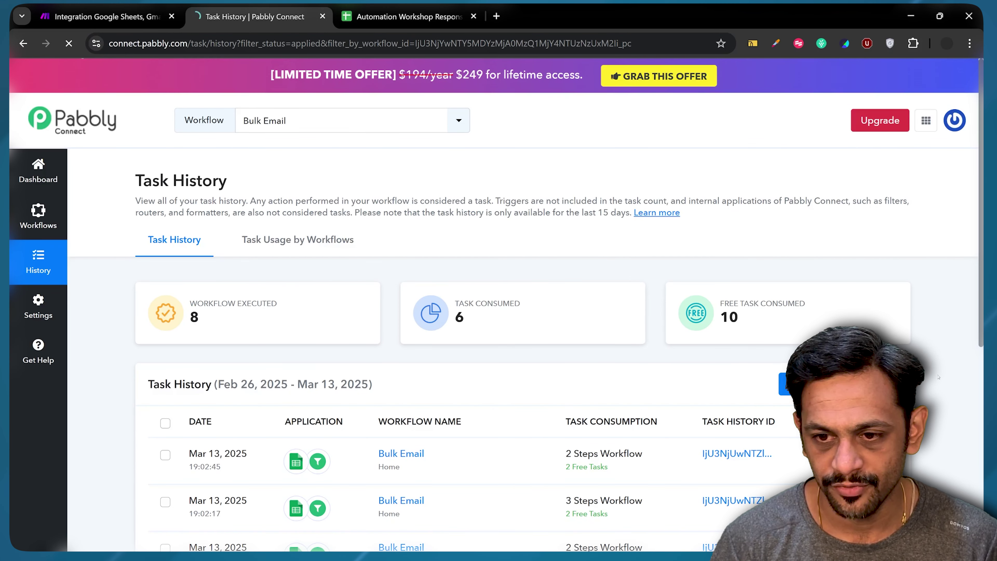
scroll(393, 393, down, 3)
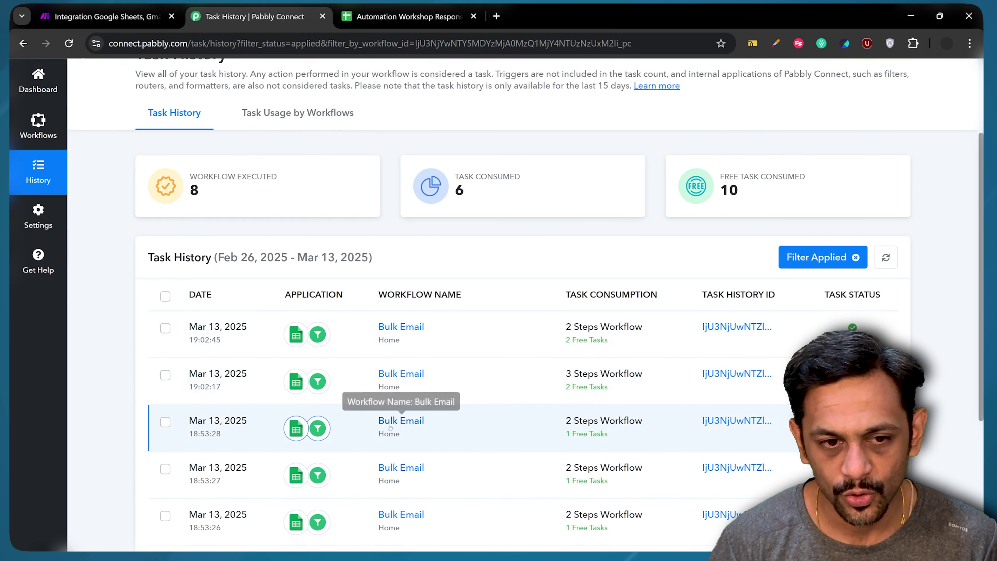
mouse_move(607, 436)
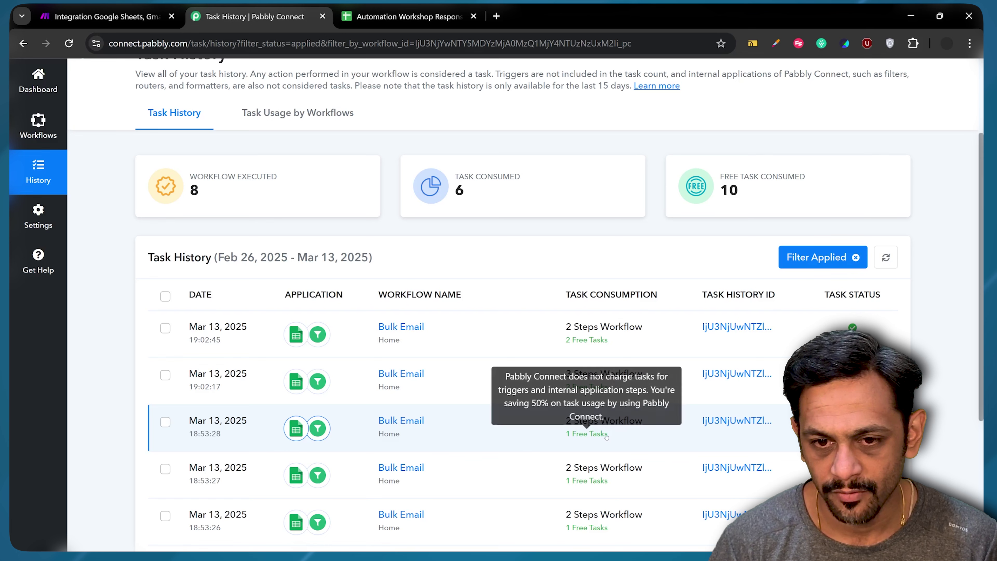
click(661, 436)
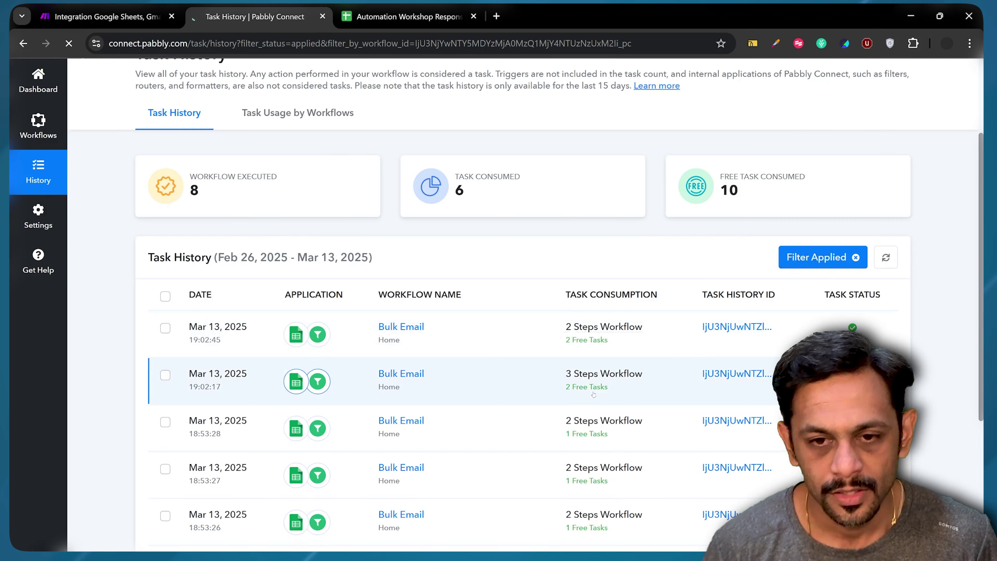
mouse_move(596, 377)
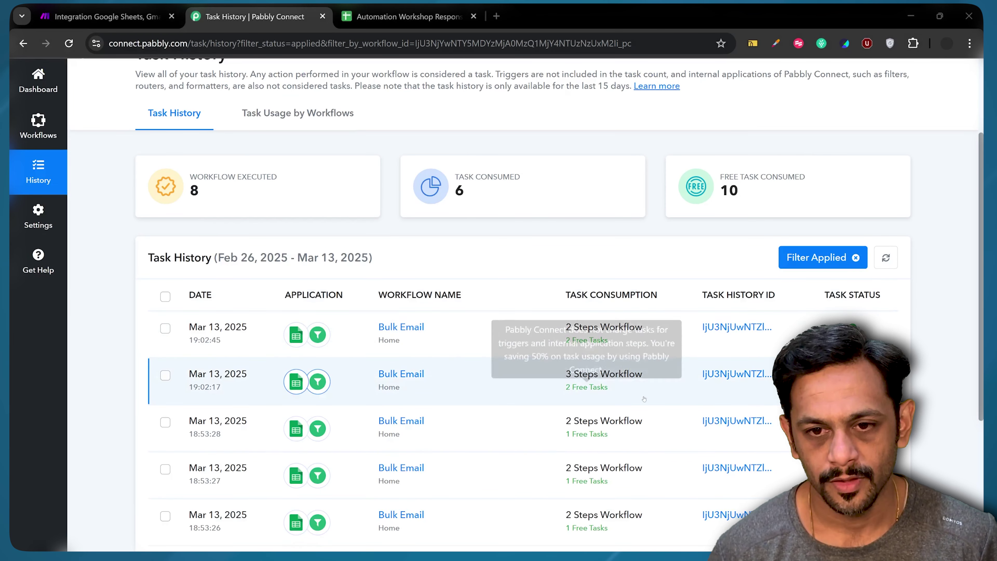
click(672, 378)
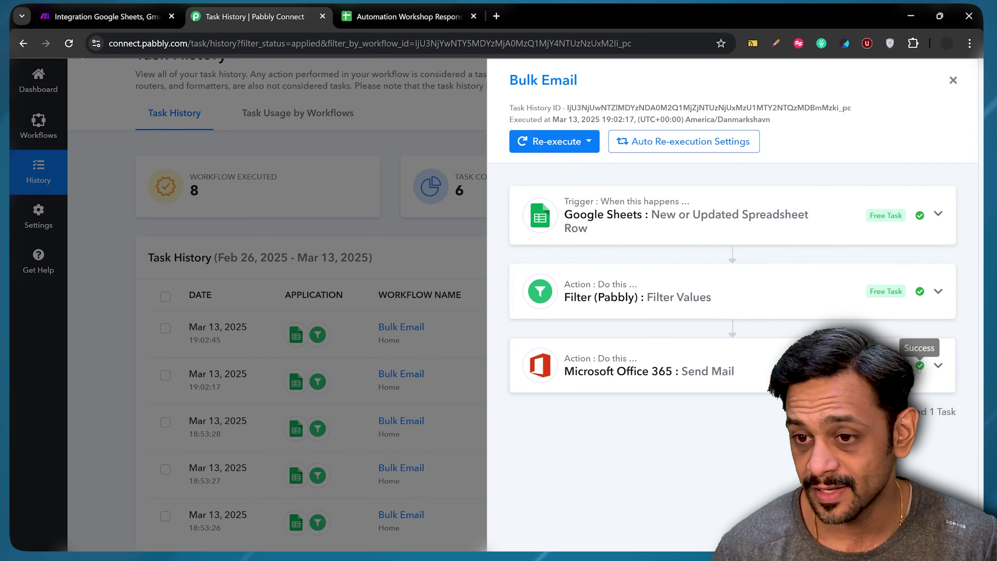
click(954, 81)
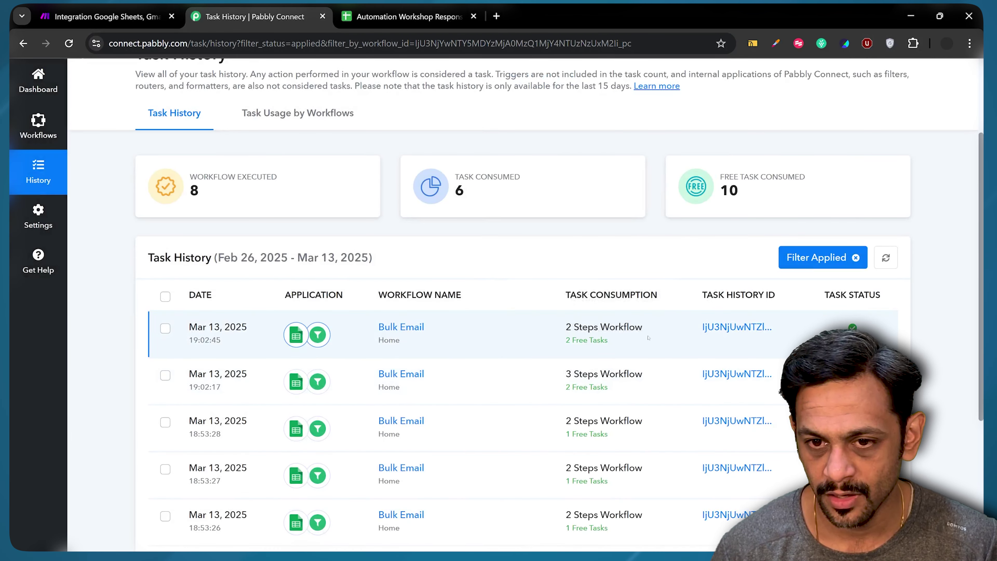
Inspect the steps of the Bulk Email run executed at 19:02:45 and close its details
click(649, 339)
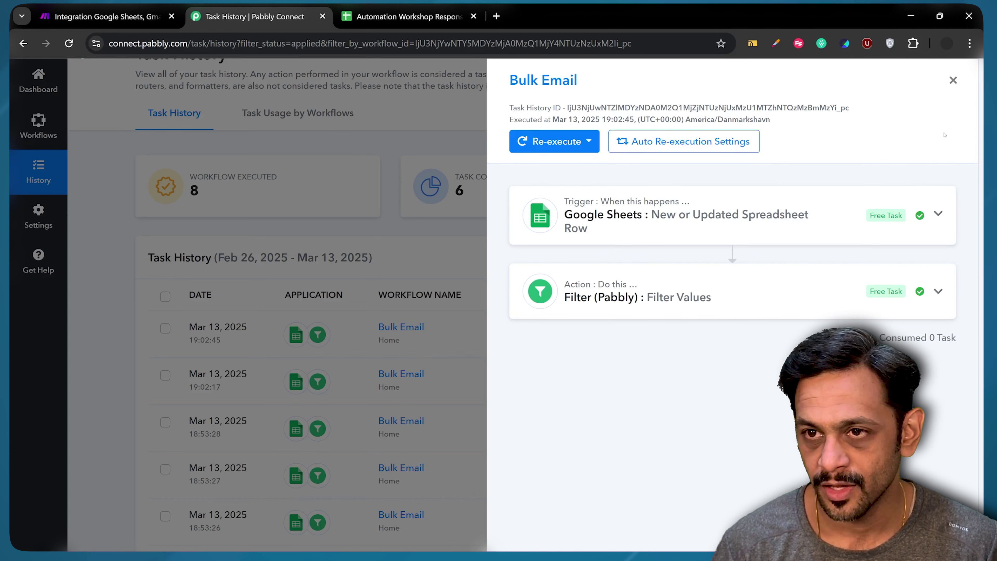
click(953, 80)
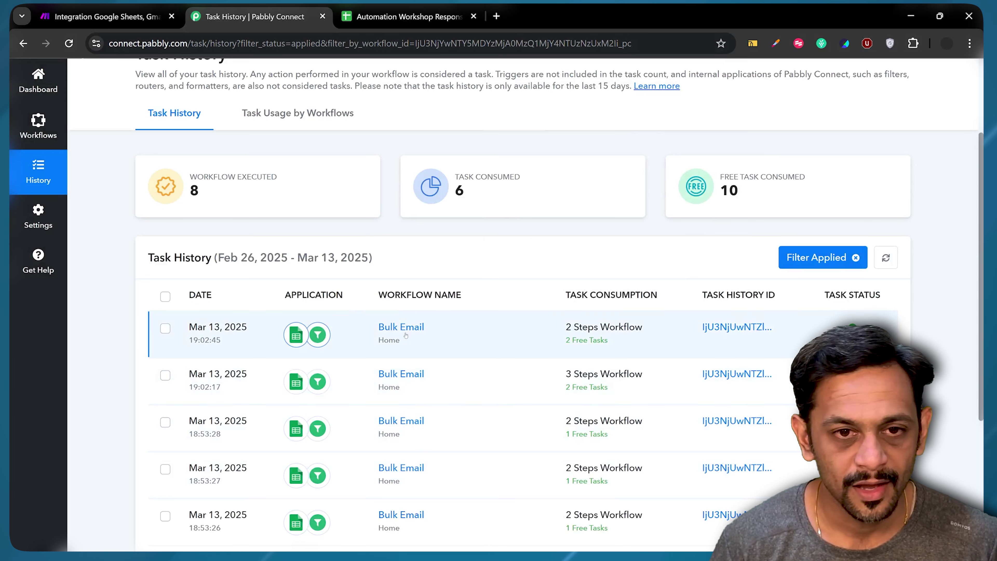
mouse_move(256, 201)
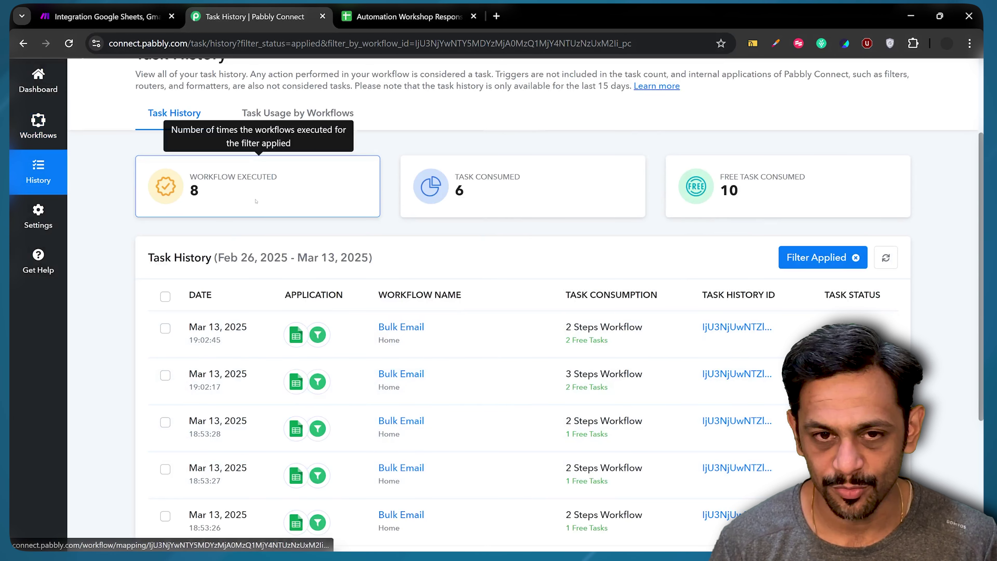